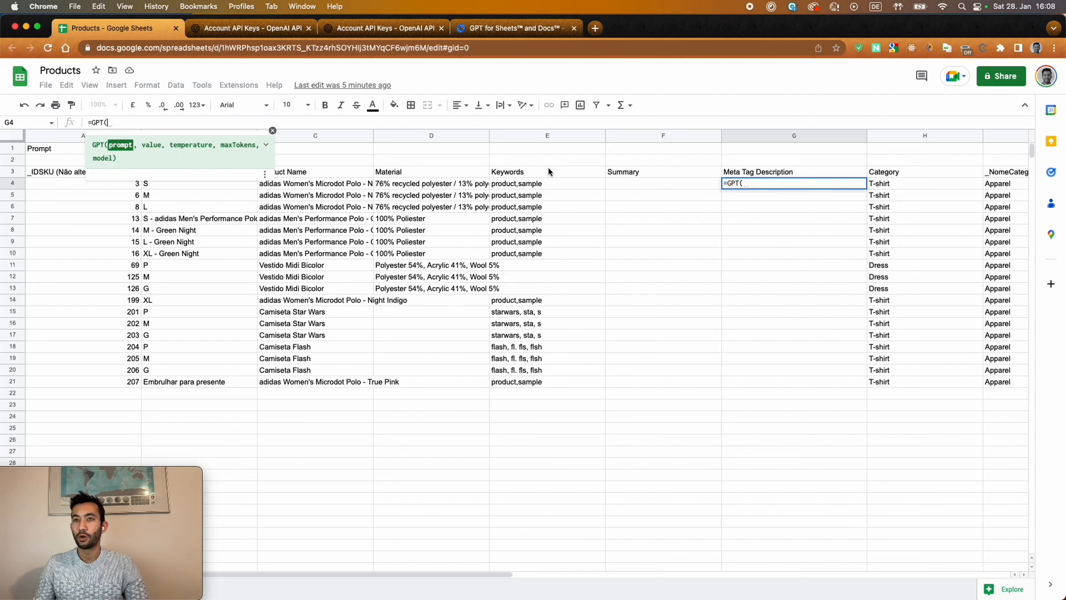
# Discard the unfinished GPT formula in G4 and start a JOIN formula in F4 under Summary with a space as delimiter.
pyautogui.press('Escape')
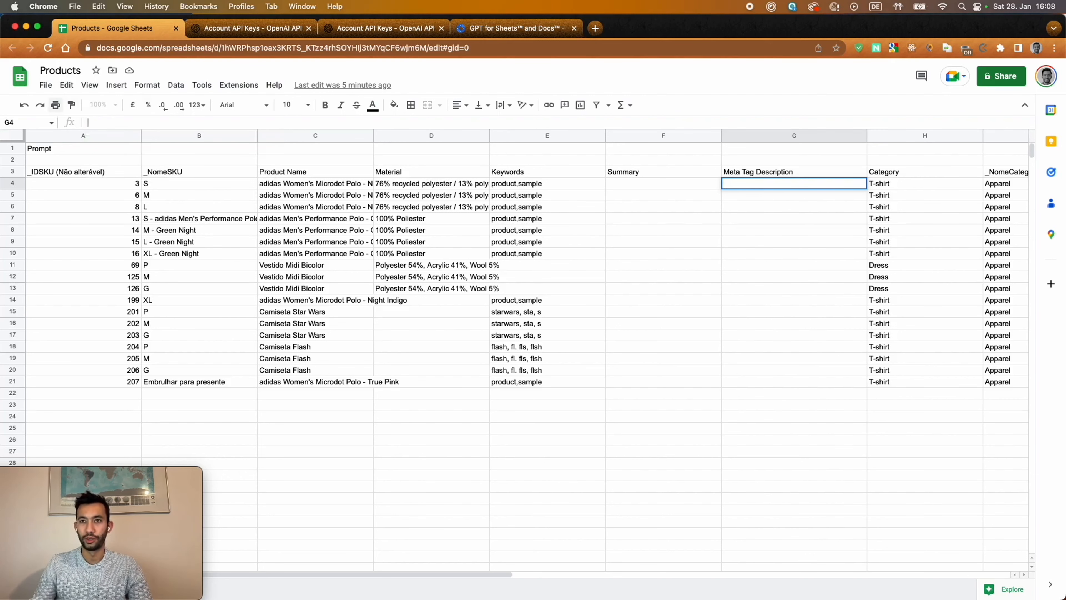
pyautogui.click(632, 217)
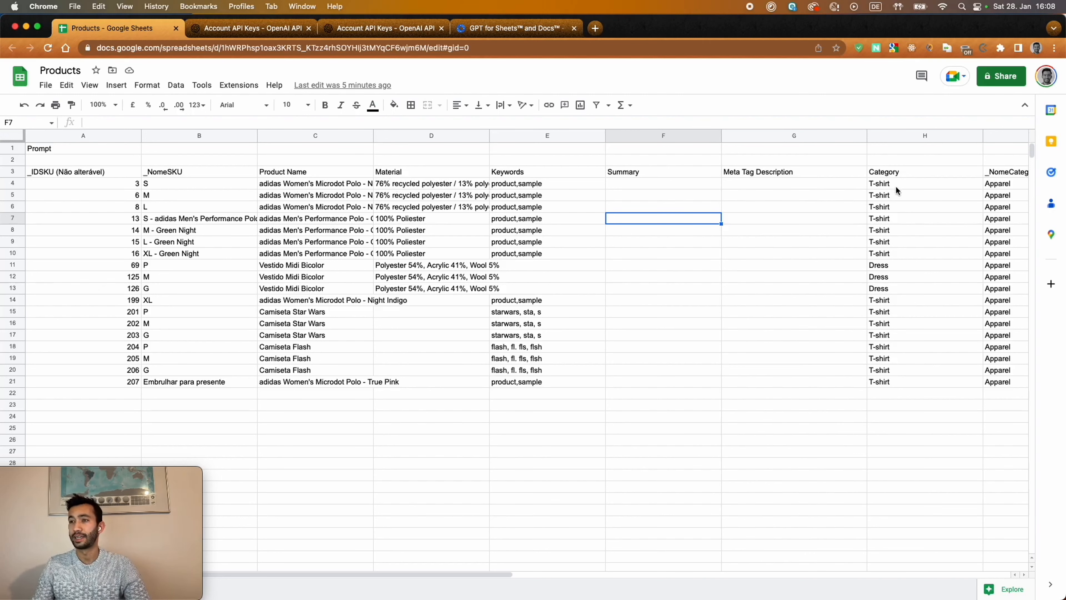
pyautogui.click(634, 185)
pyautogui.write('=JOI')
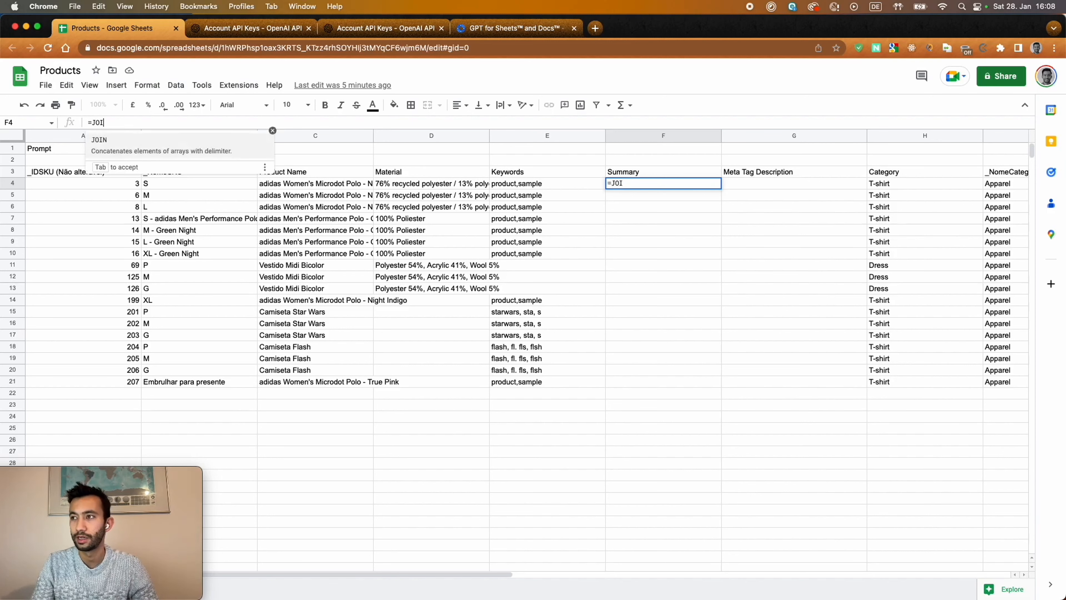
pyautogui.write('N')
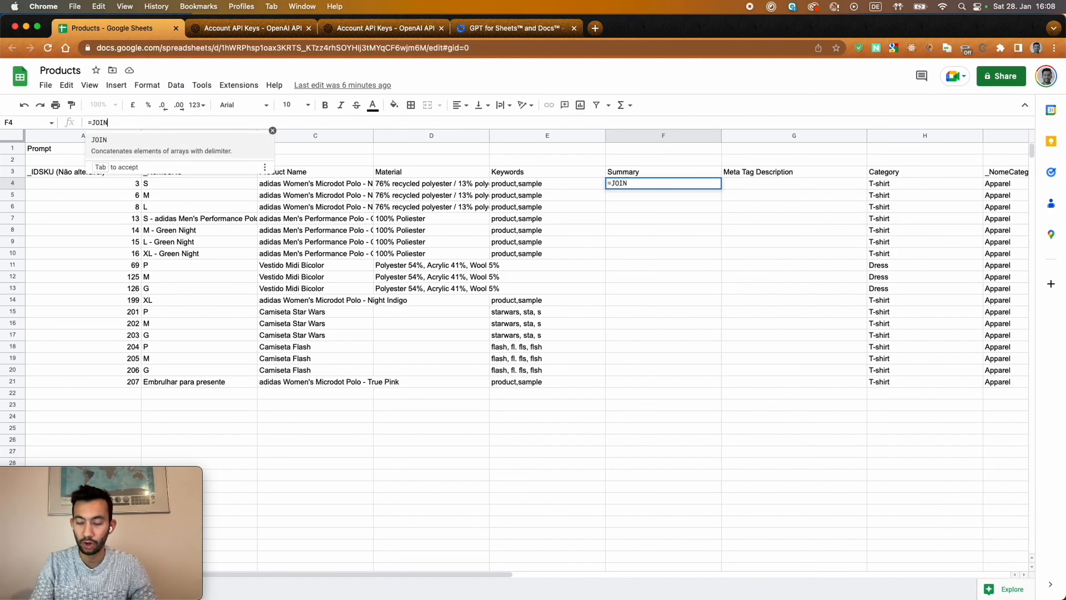
pyautogui.write('(')
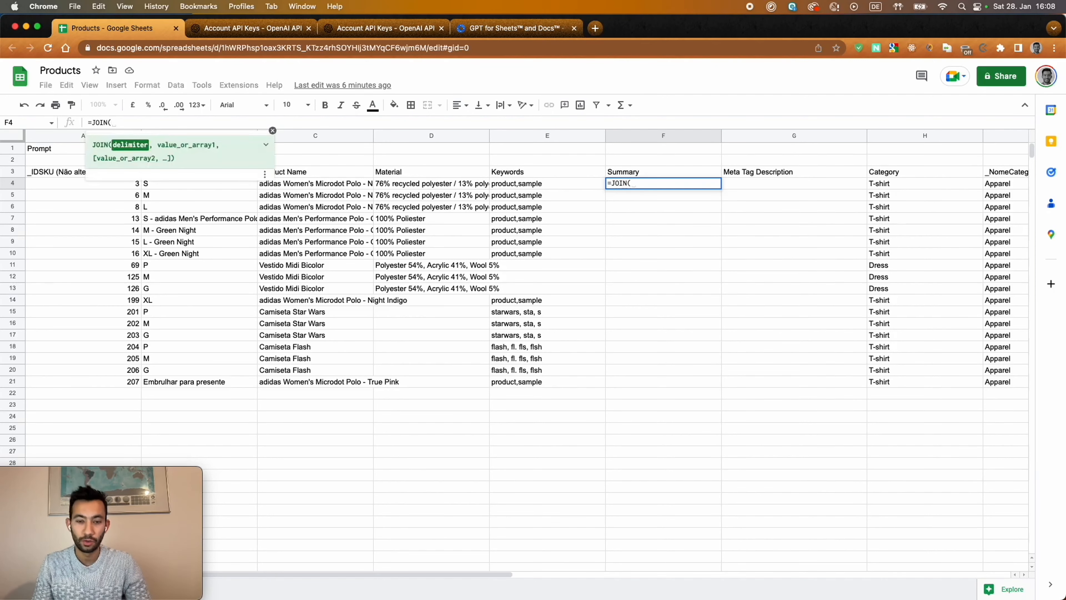
pyautogui.write('" "')
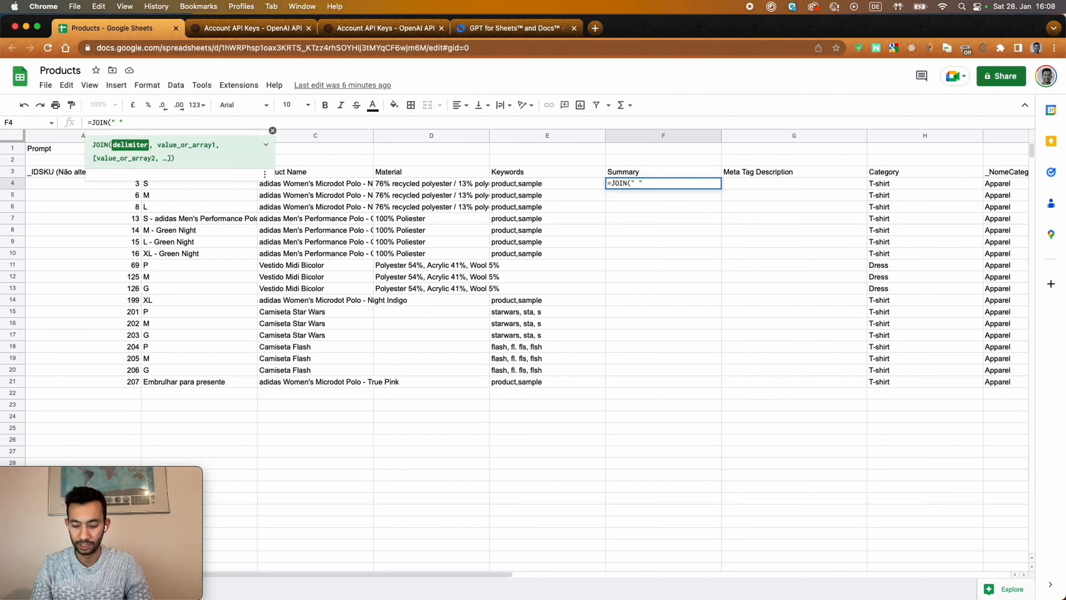
pyautogui.write(' ",')
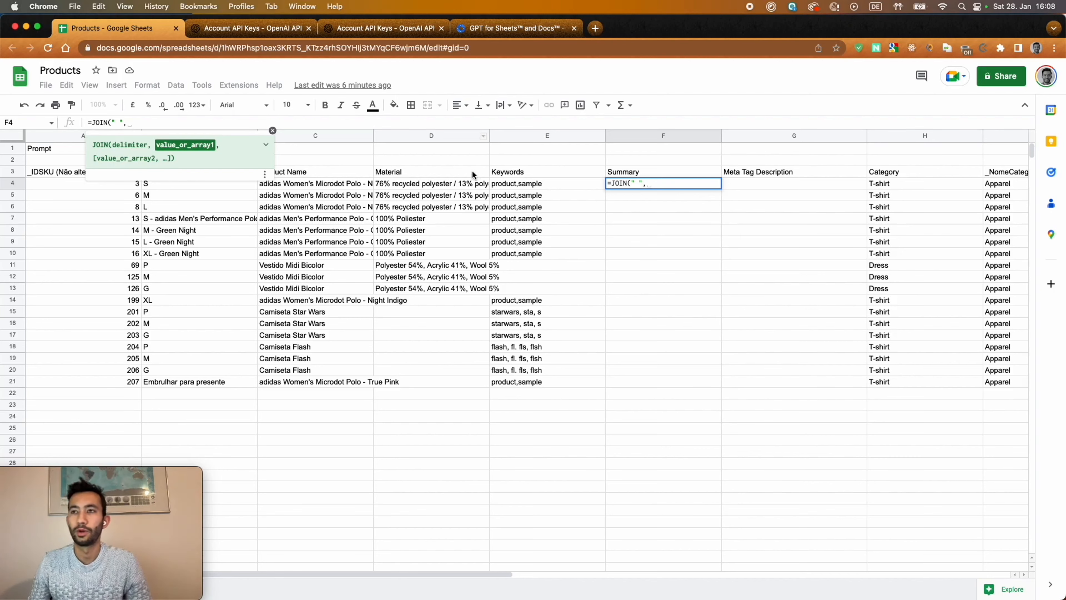
# Add the product name C4, the category H4 and the text "made of" as values in F4's JOIN formula.
pyautogui.click(341, 185)
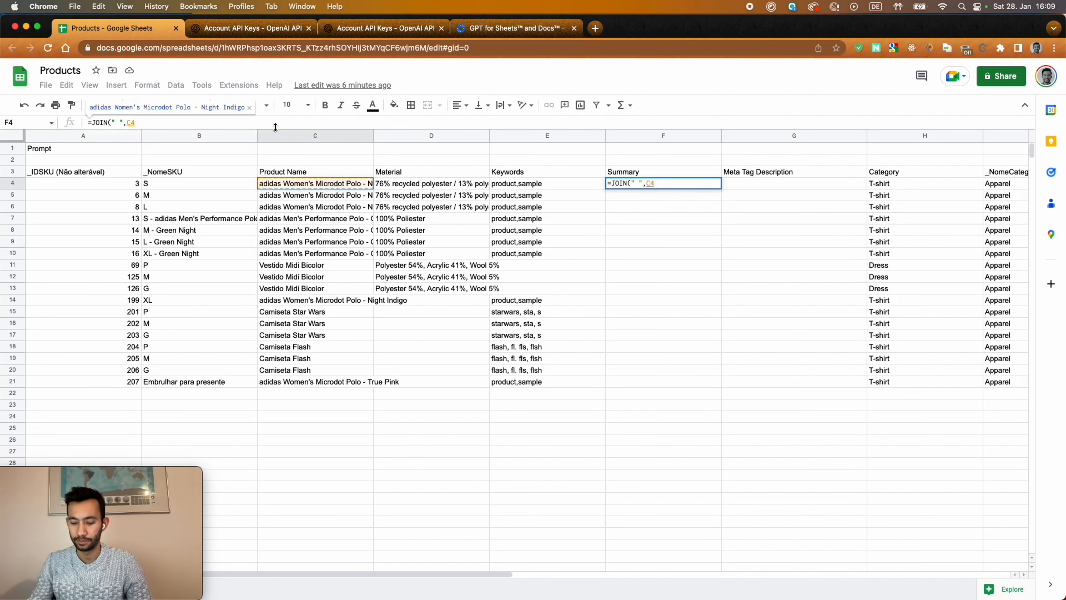
pyautogui.write(',')
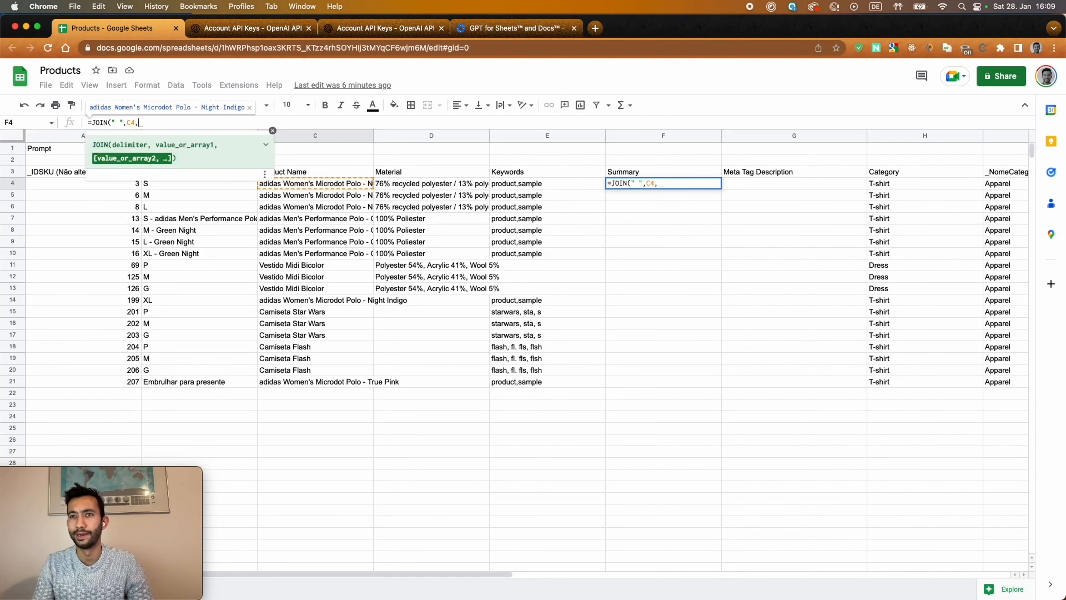
pyautogui.click(886, 188)
pyautogui.write(',')
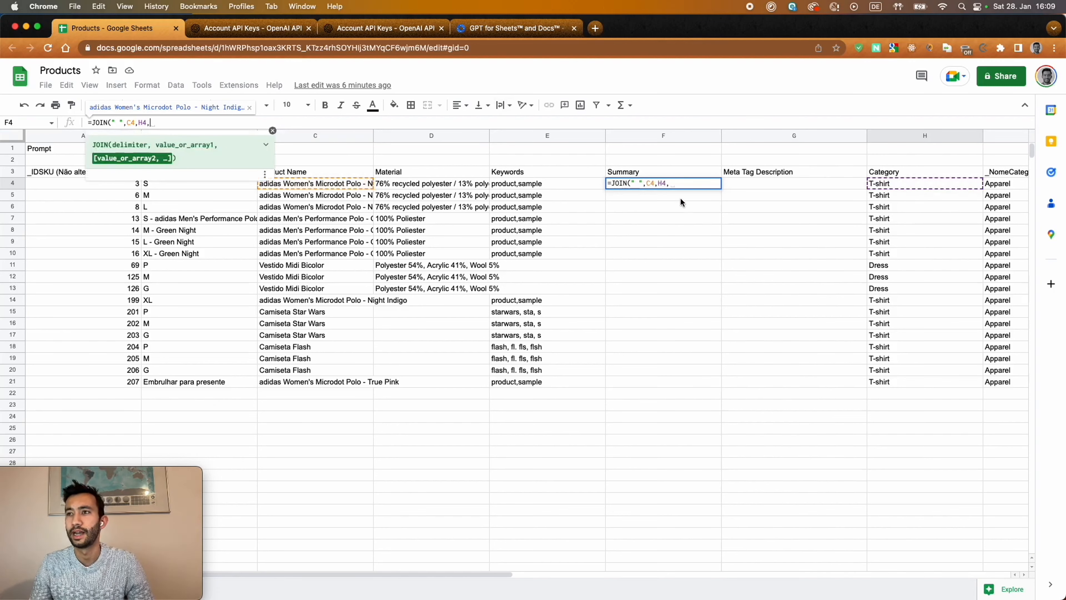
pyautogui.write(' "m')
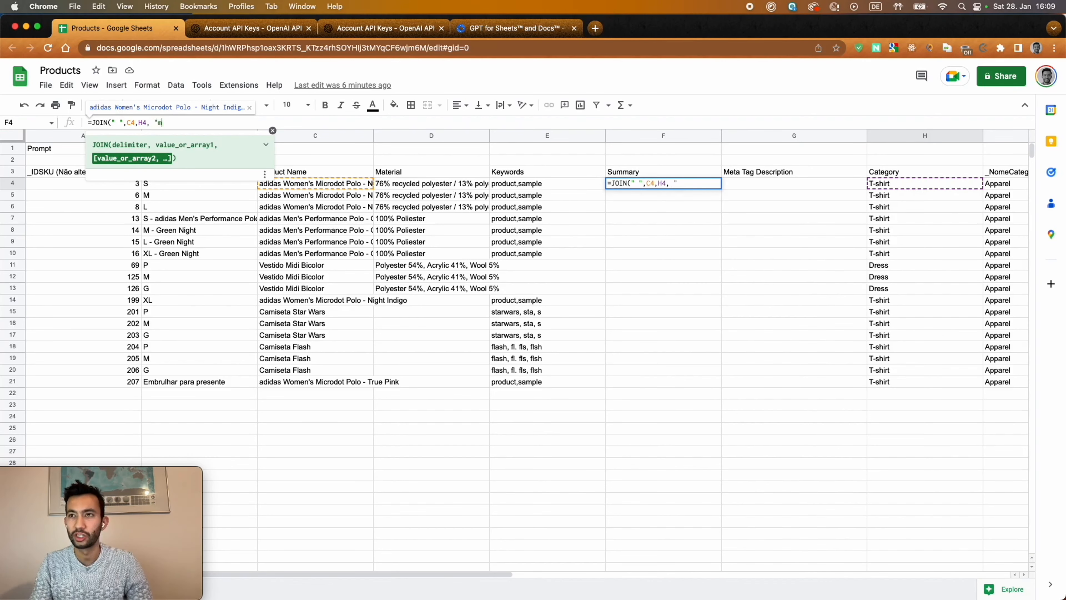
pyautogui.write('ade of')
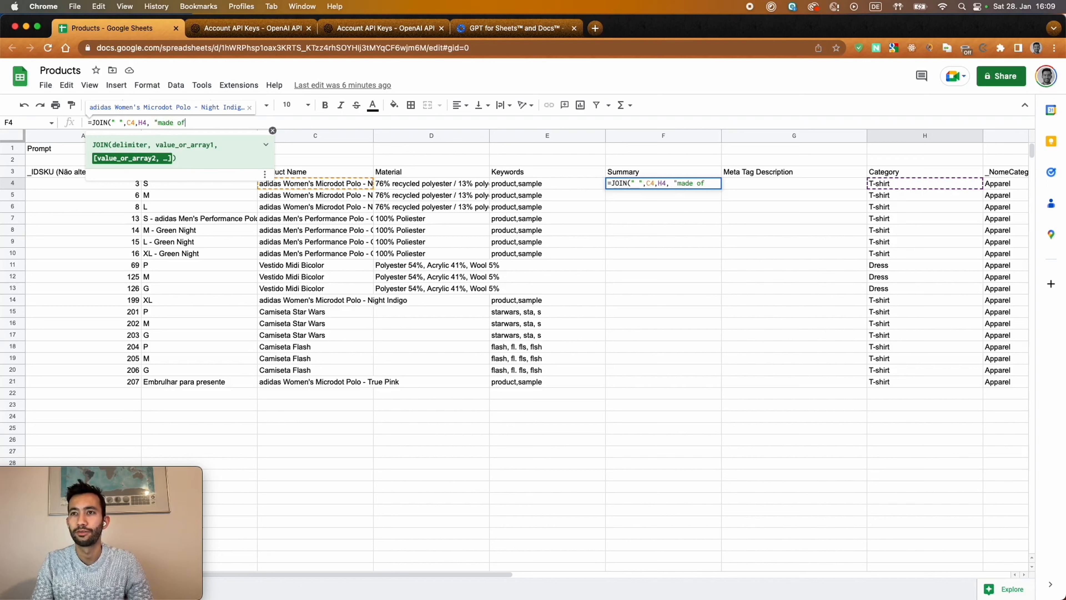
pyautogui.write('",')
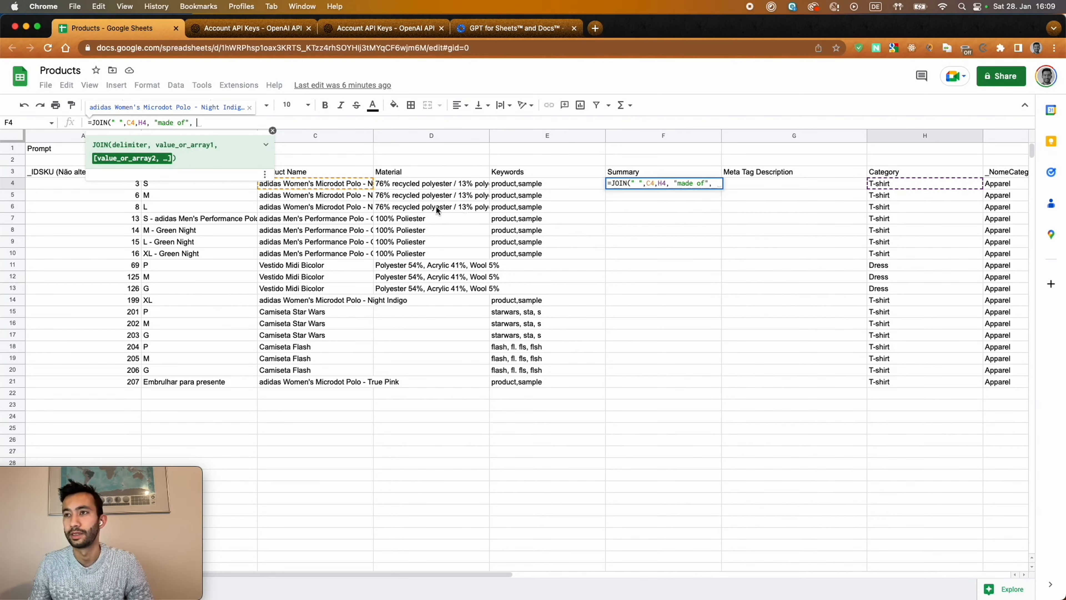
# Complete F4's JOIN formula with D4 and the absolute reference $D$3, and accept the suggested auto-fill for the Summary column.
pyautogui.click(399, 185)
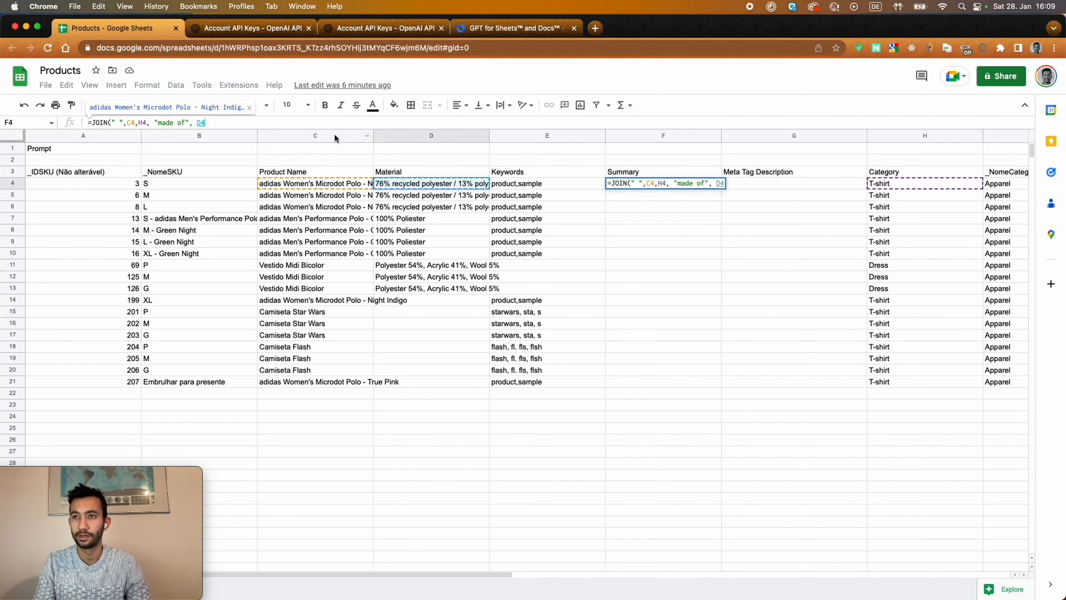
pyautogui.write(',')
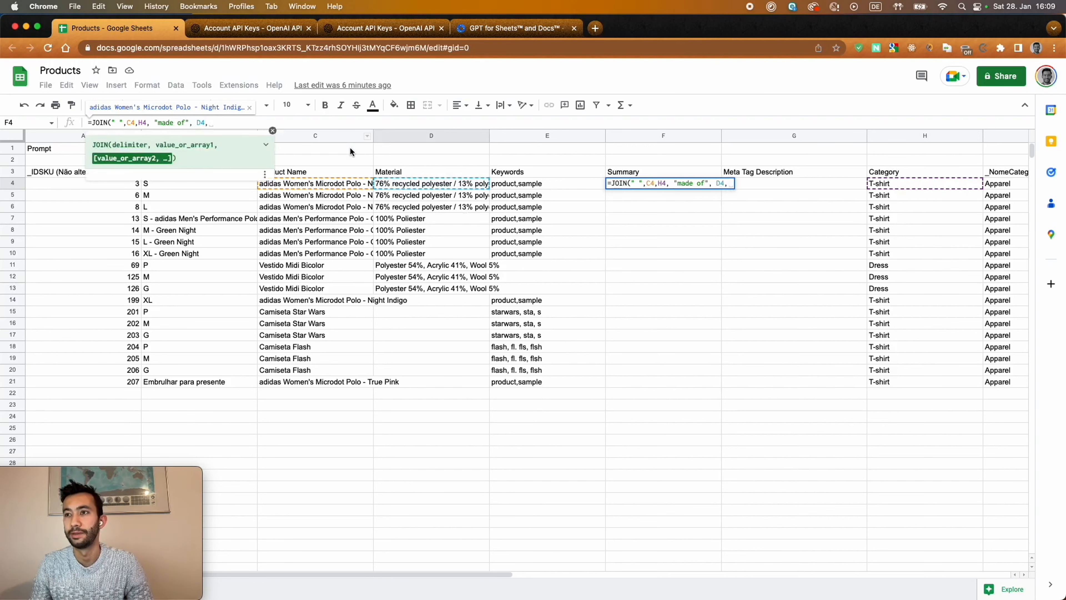
pyautogui.click(389, 171)
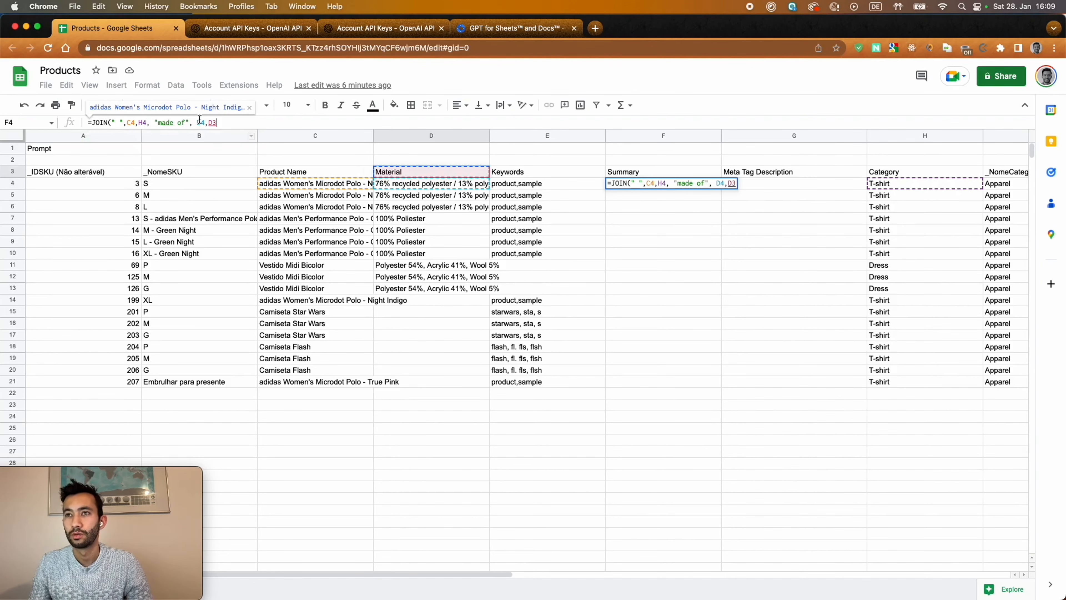
pyautogui.press('F4')
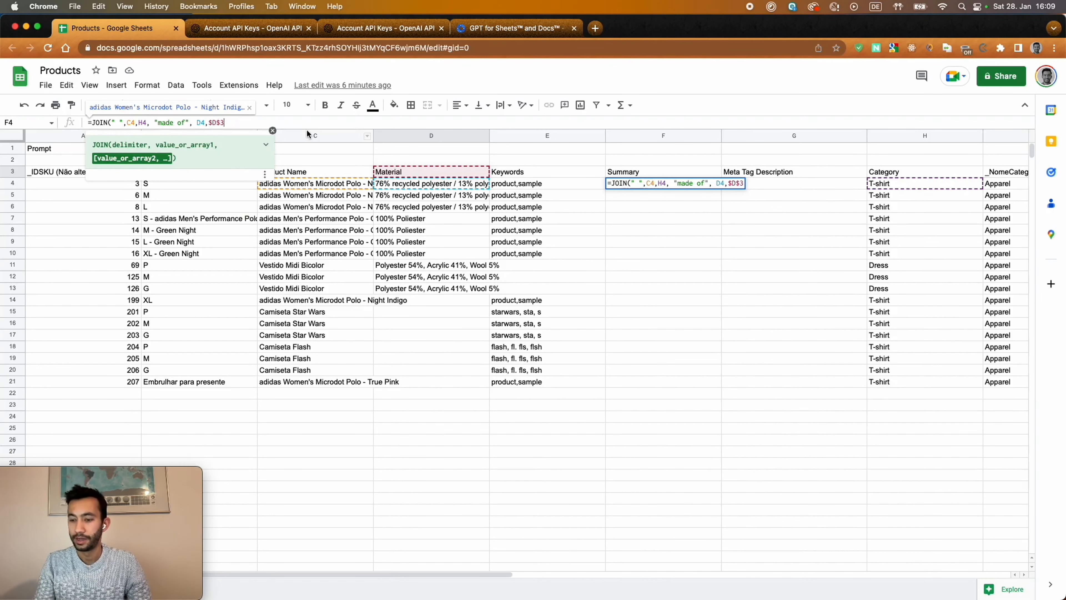
pyautogui.write(')')
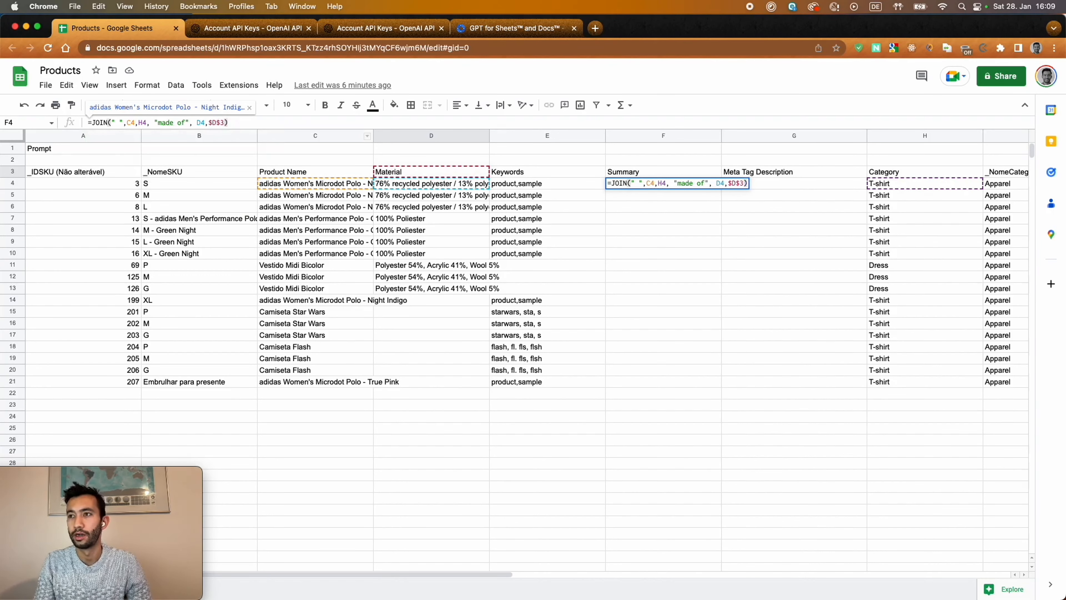
pyautogui.press('Return')
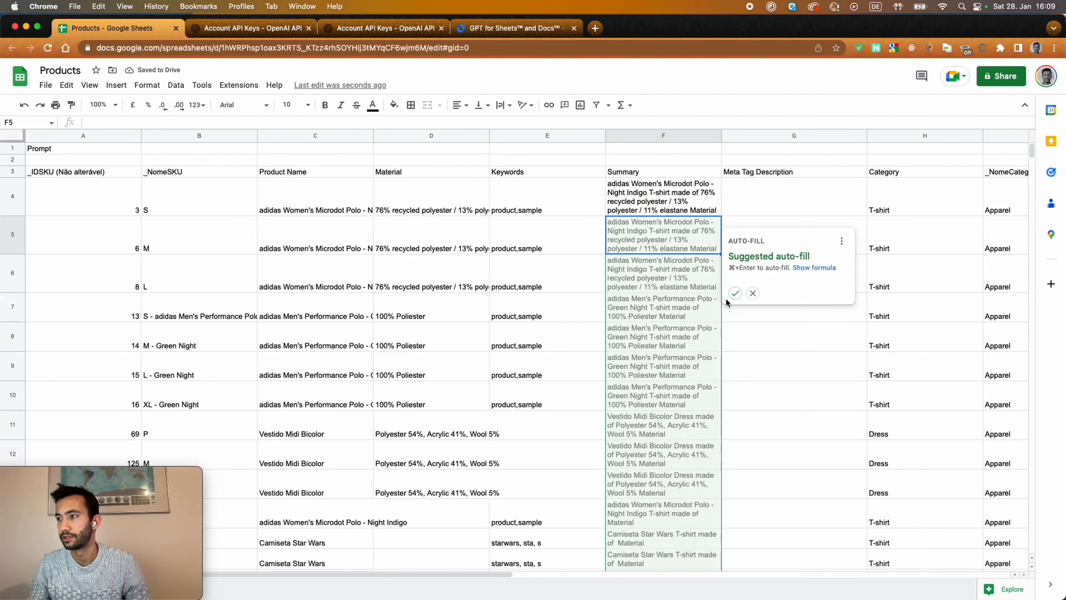
pyautogui.click(735, 294)
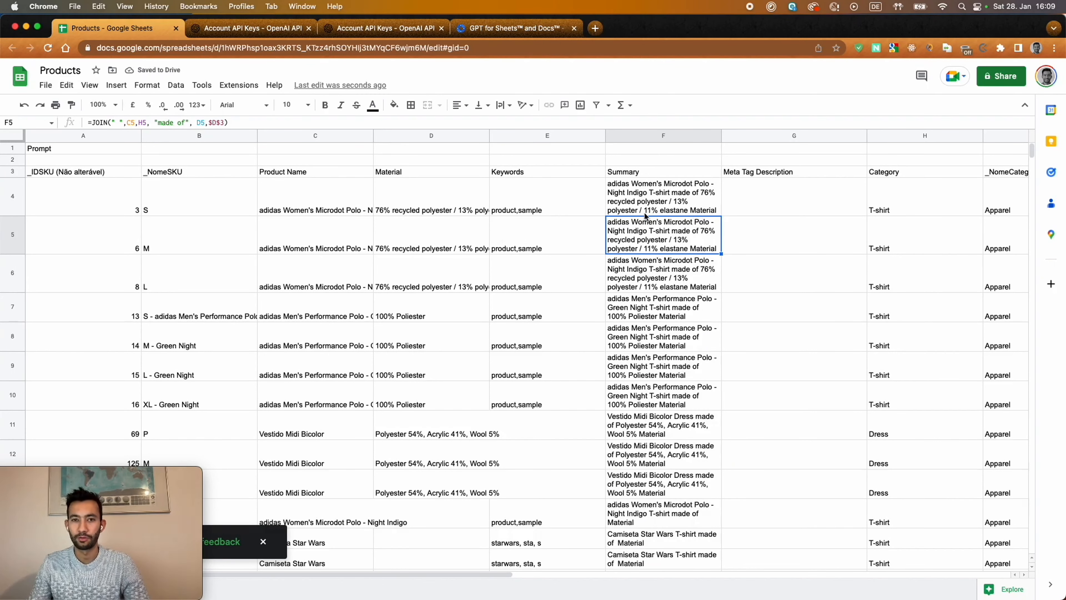
# Enter the prompt "Write a detailed meta description of the product:" in B1.
pyautogui.click(185, 152)
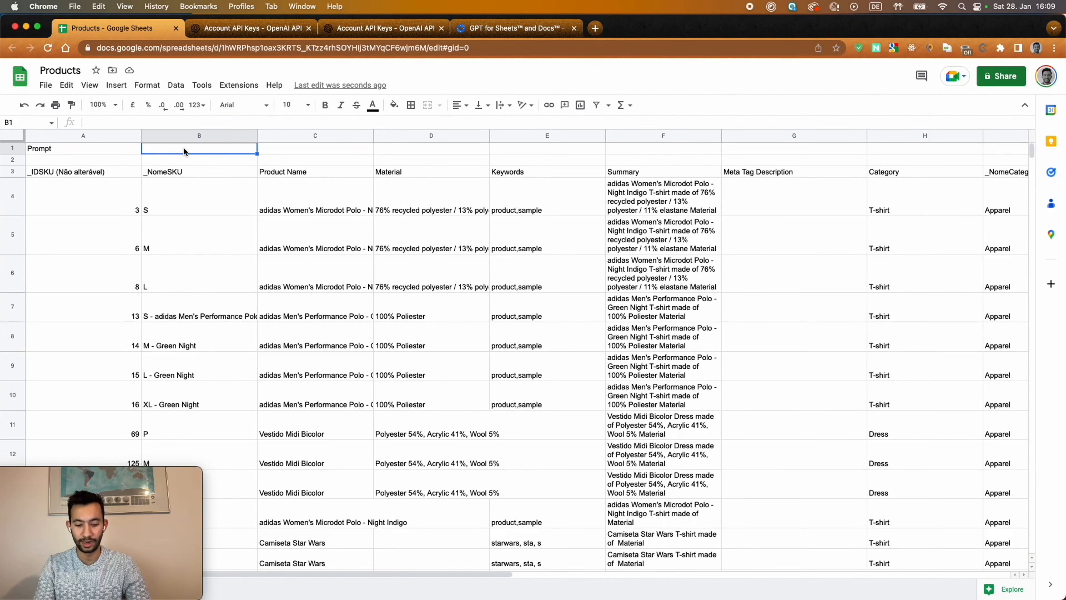
pyautogui.write('Write a')
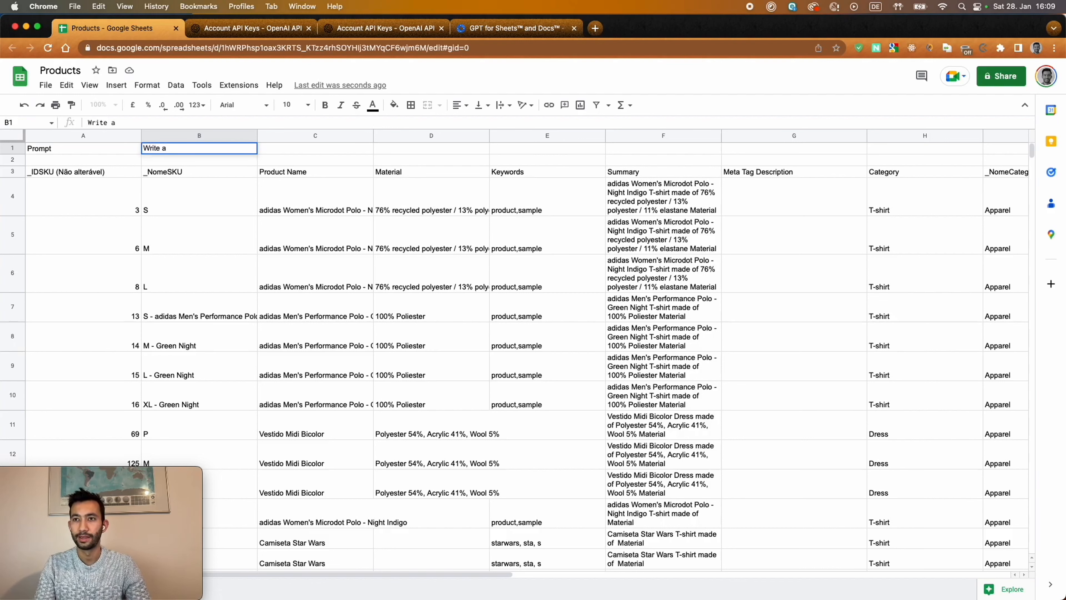
pyautogui.write(' det')
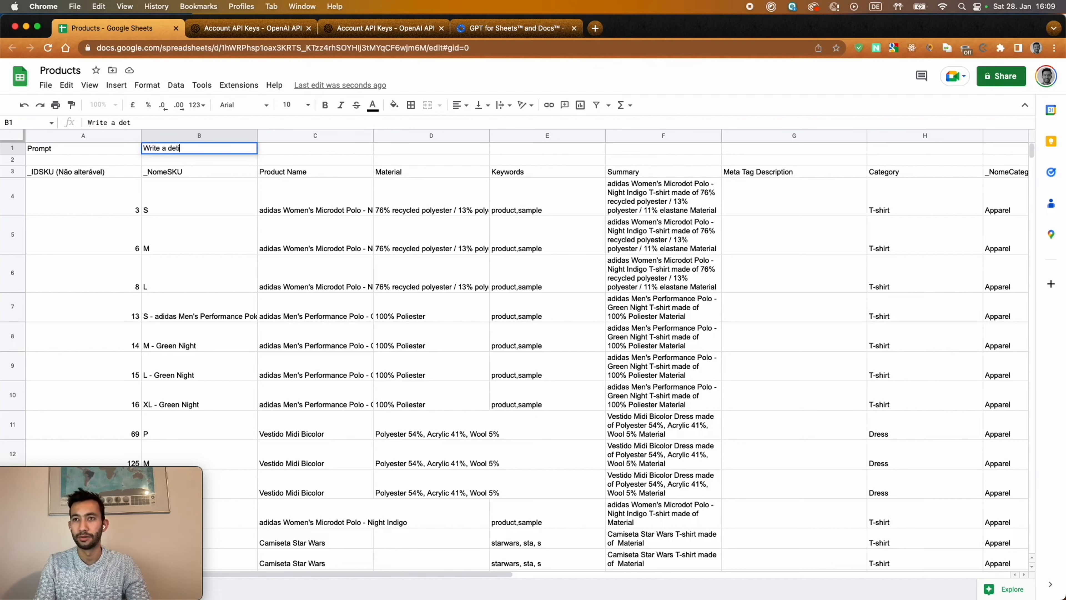
pyautogui.write('ailed meta description of the prodcu')
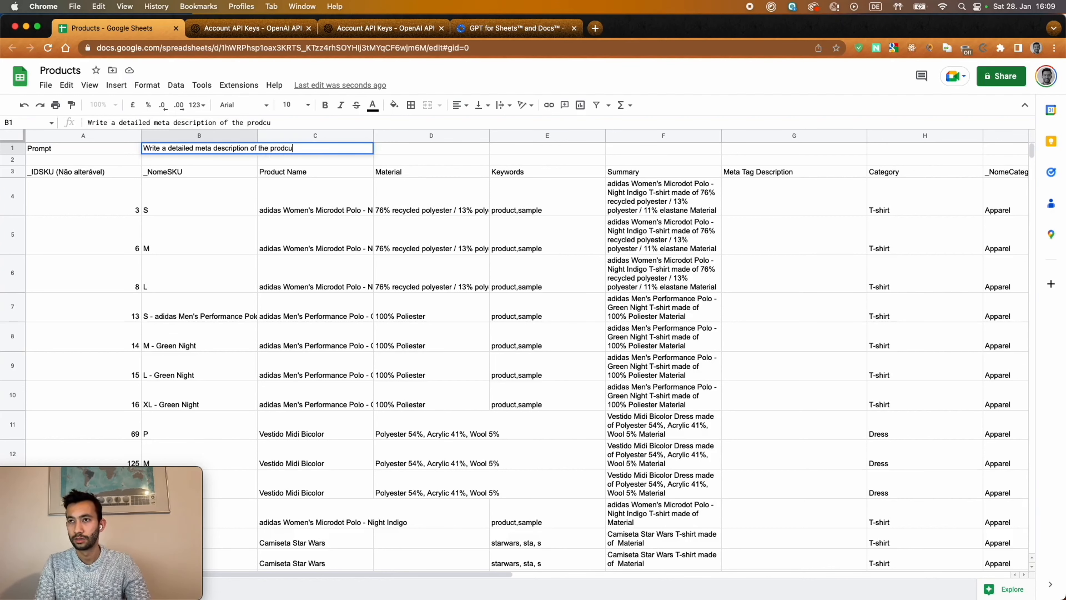
pyautogui.press('BackSpace')
pyautogui.press('BackSpace')
pyautogui.write('uct:')
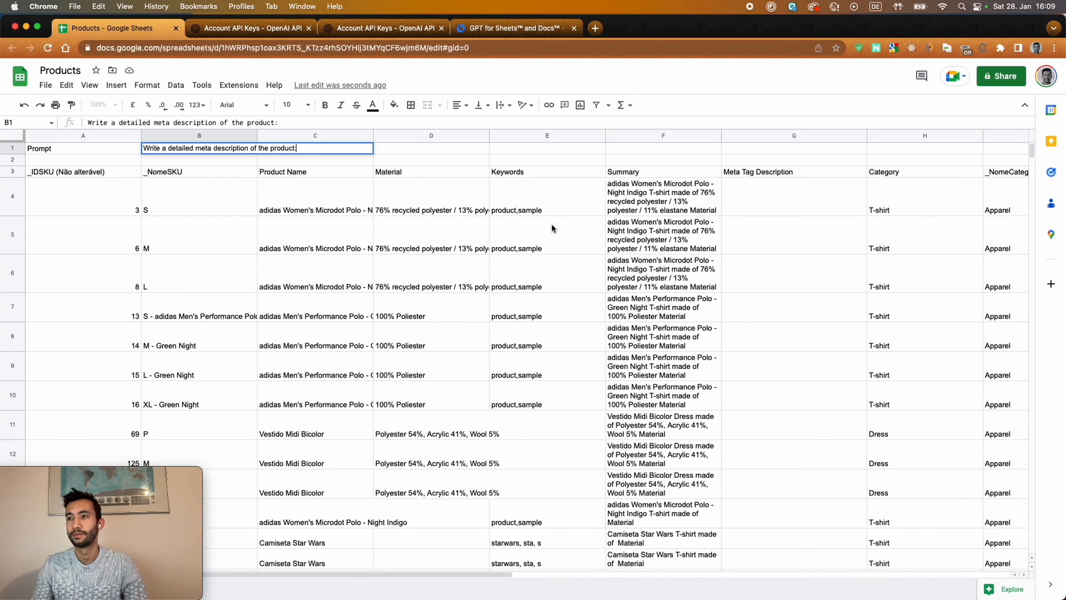
pyautogui.click(566, 211)
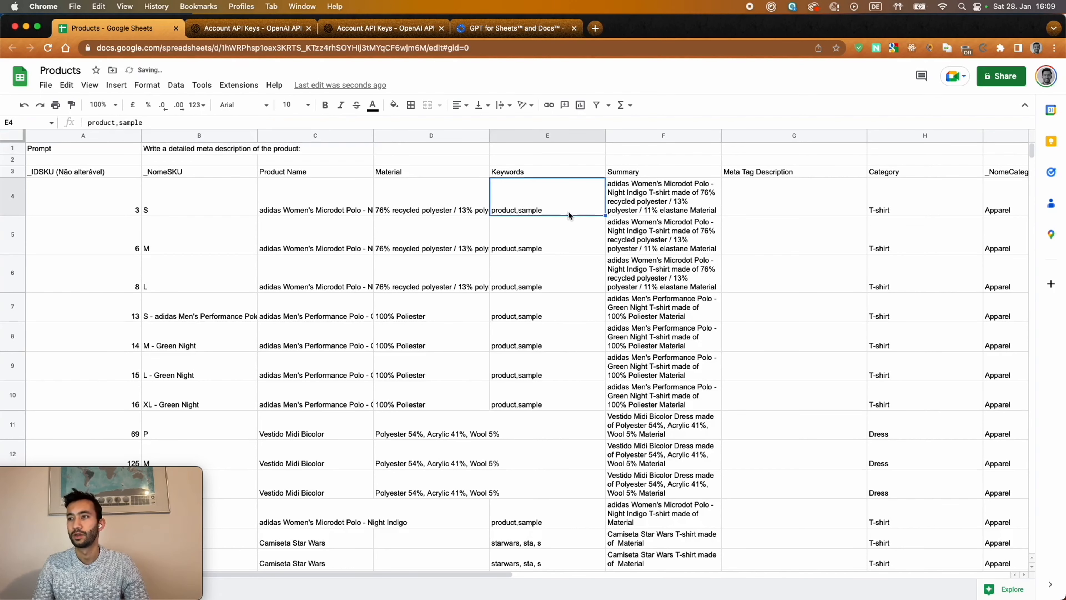
# Start a GPT formula in G4 under Meta Tag Description, using the prompt cell B1 as its first argument.
pyautogui.click(759, 206)
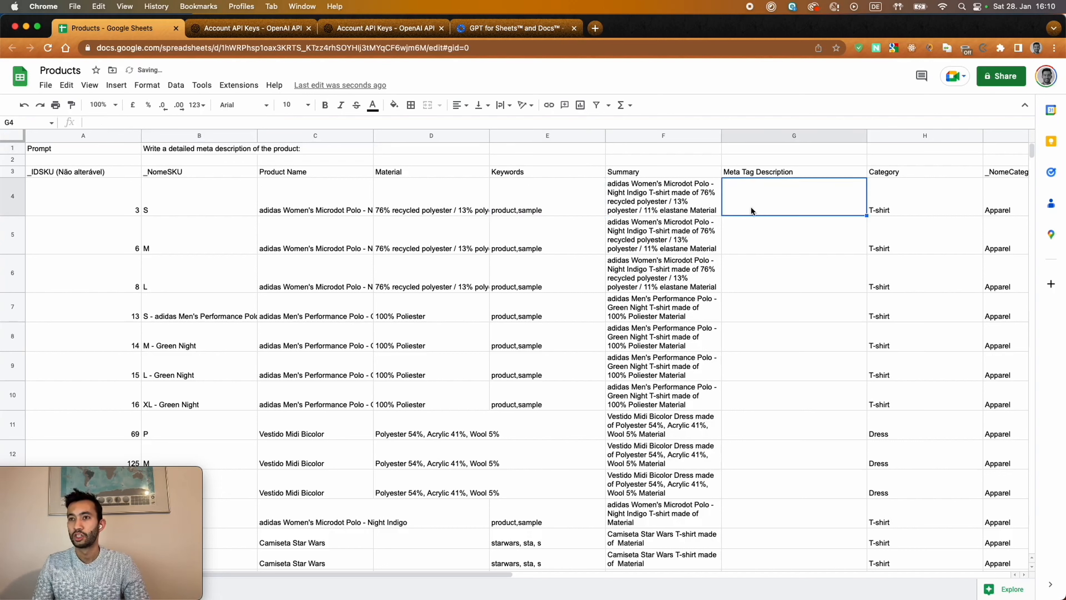
pyautogui.click(304, 122)
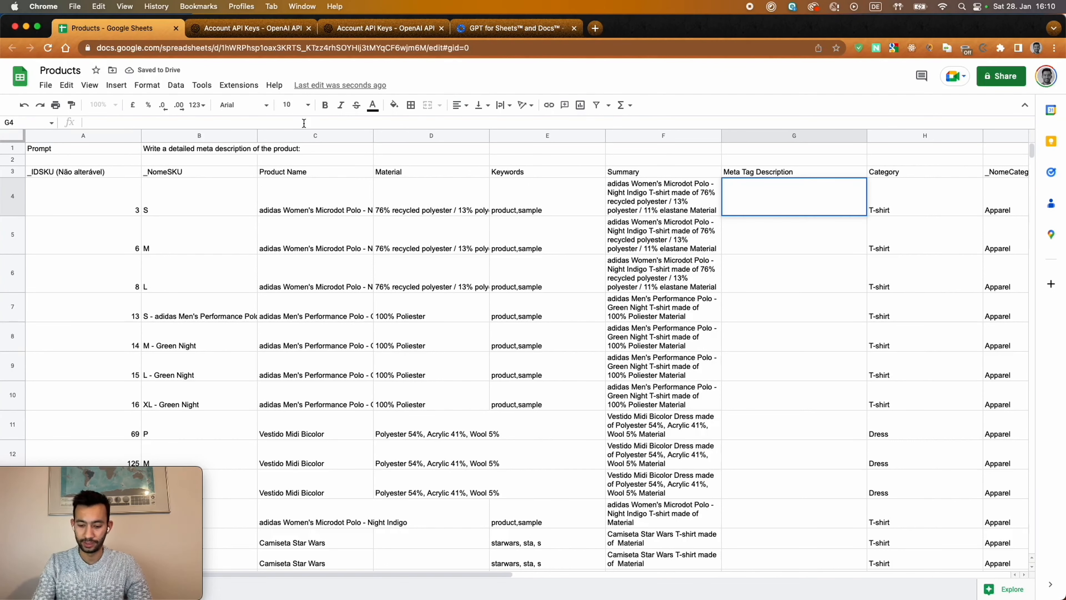
pyautogui.write('=G')
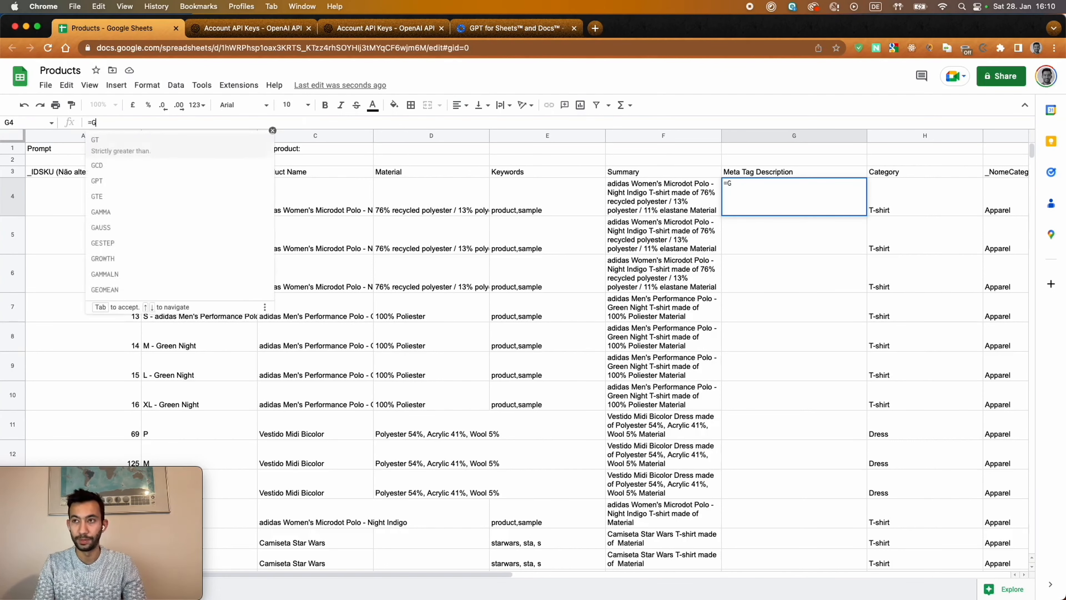
pyautogui.write('PT(')
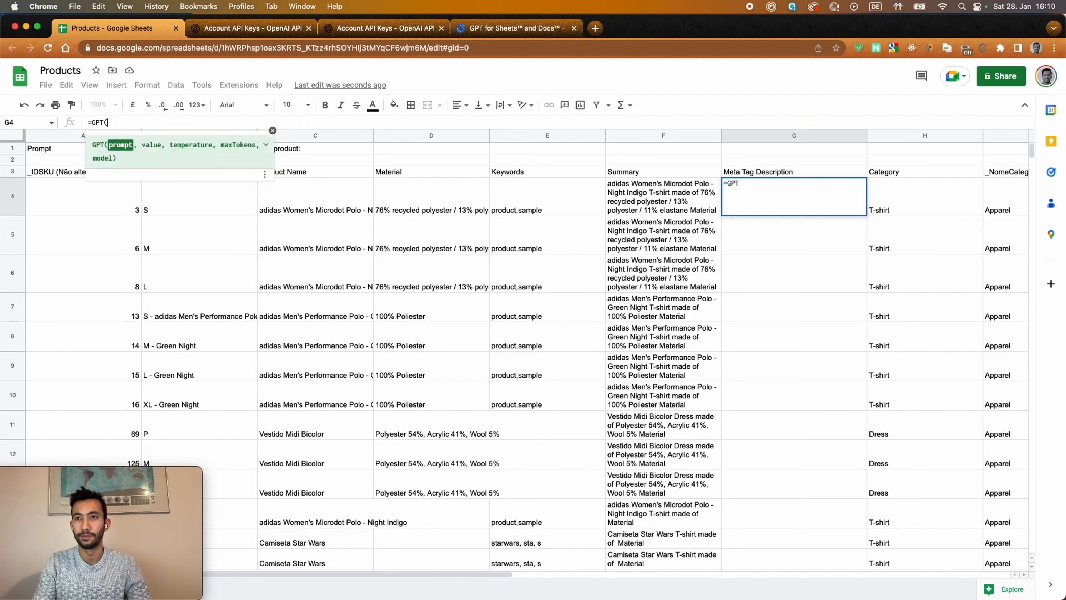
pyautogui.click(273, 131)
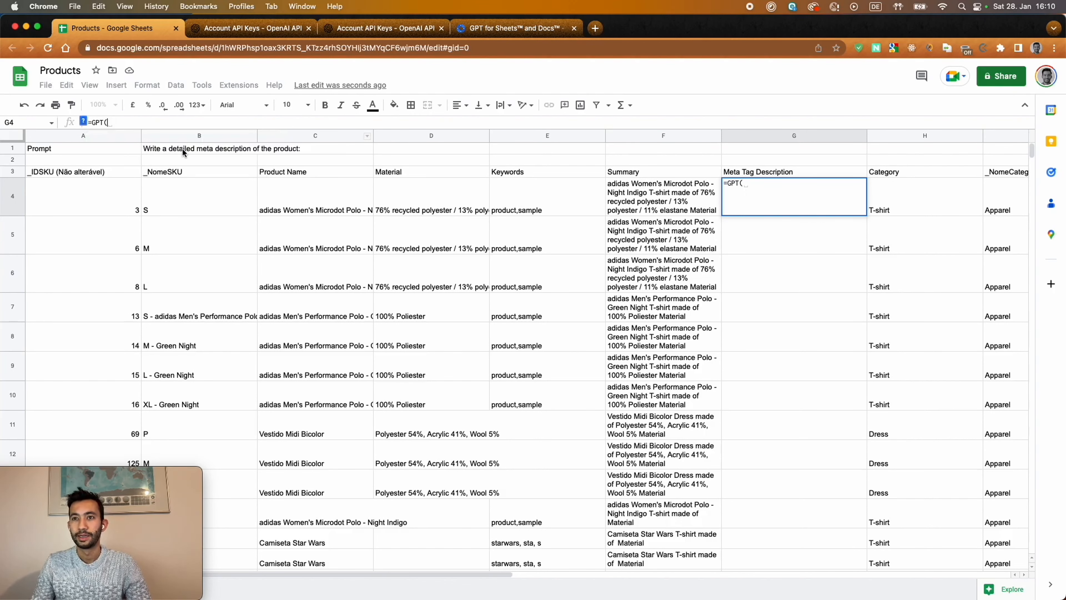
pyautogui.click(183, 152)
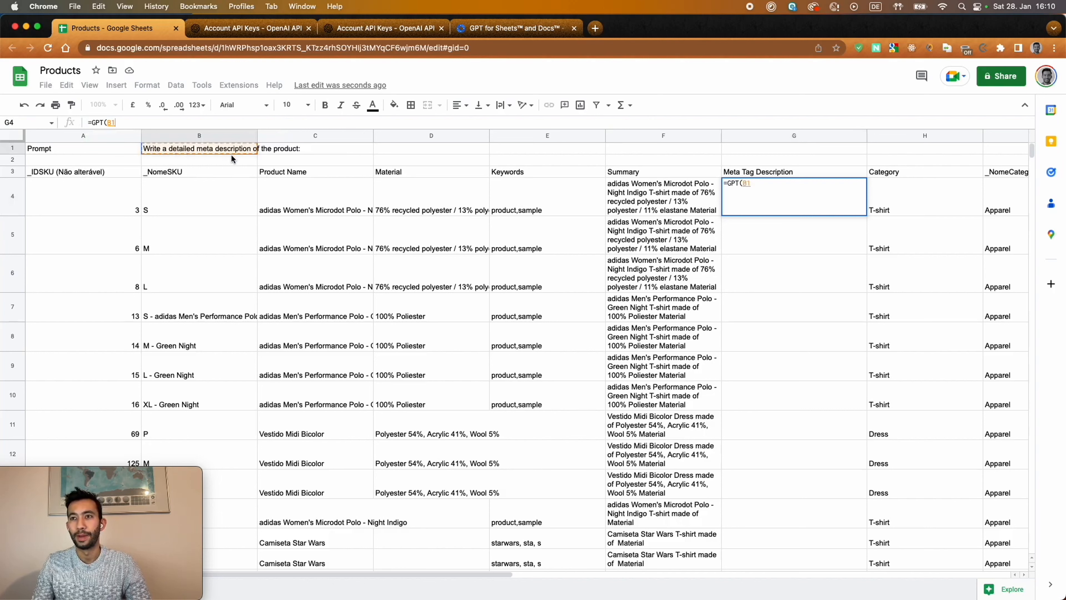
# Make the prompt reference in G4's GPT formula absolute as $B$1.
pyautogui.click(111, 121)
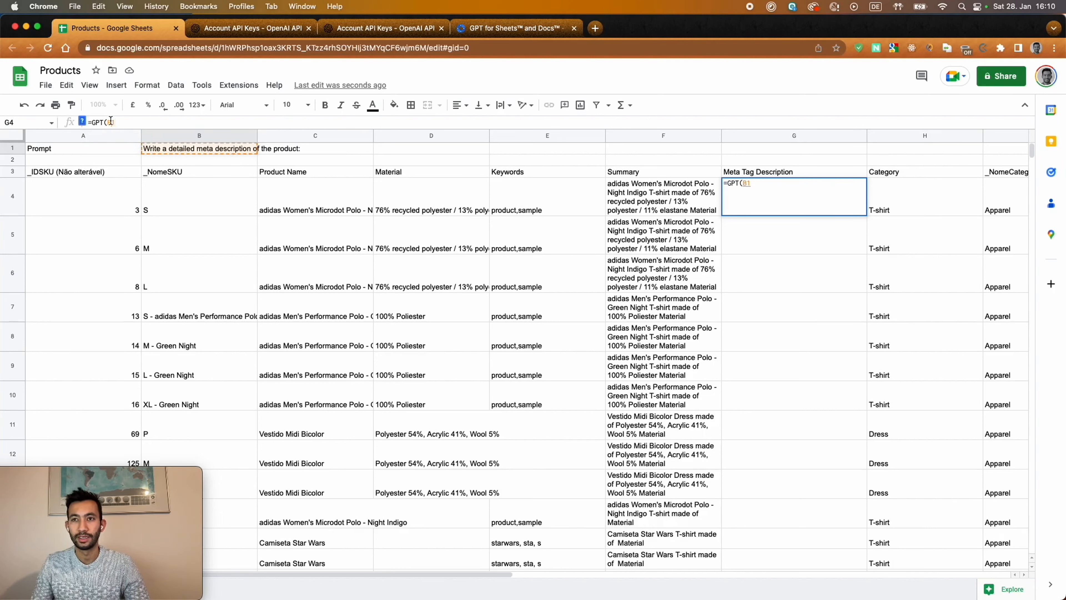
pyautogui.write('$')
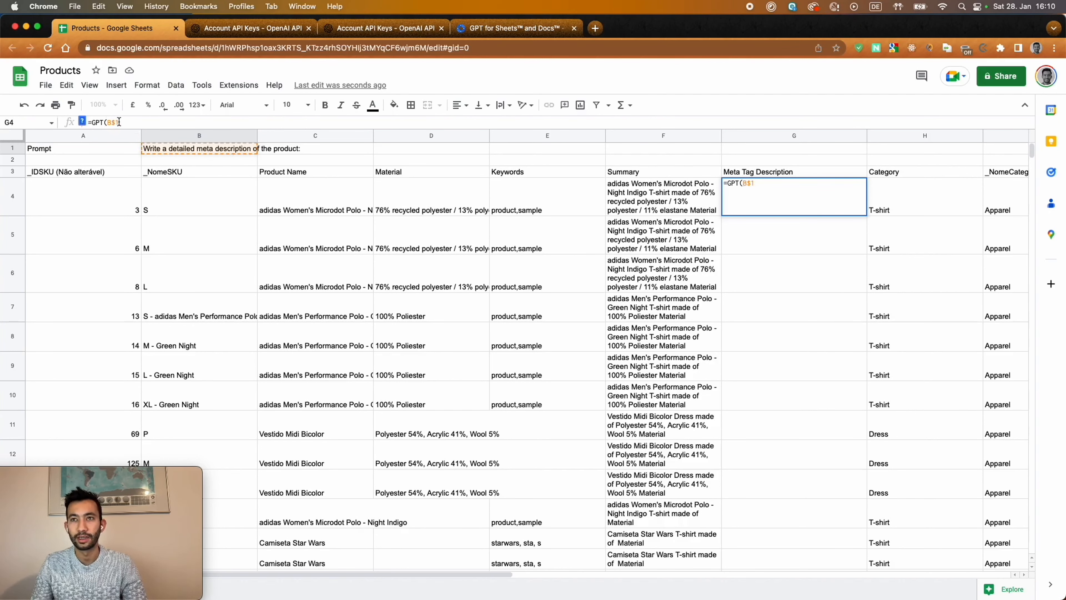
pyautogui.click(108, 122)
pyautogui.write('$')
pyautogui.click(794, 193)
# Add the summary cell F4 as the value, 0.7 as the temperature and 1000 as maxTokens to G4's GPT formula.
pyautogui.write(',')
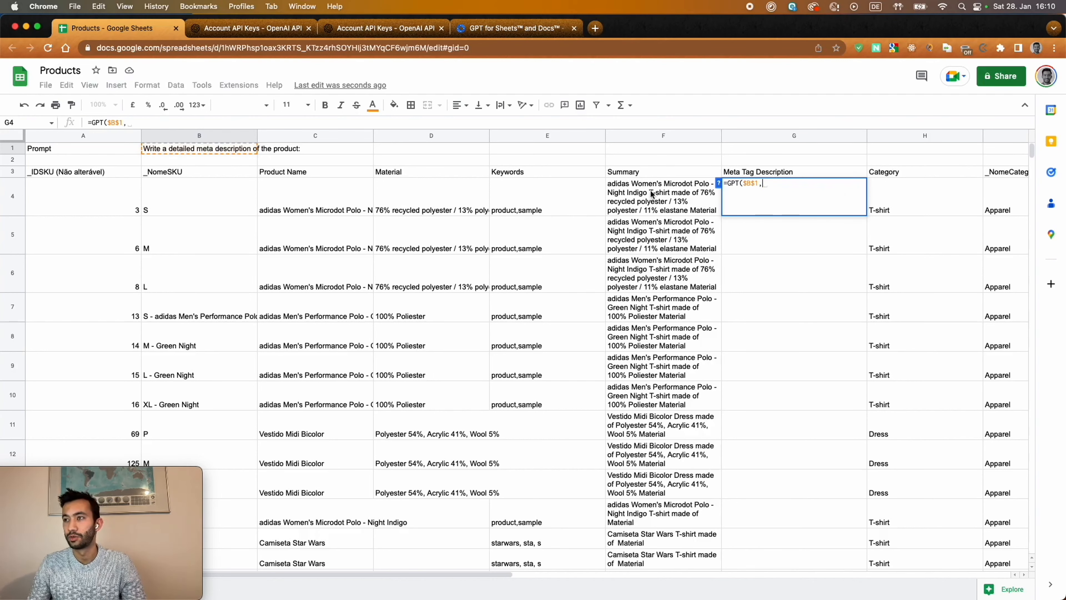
pyautogui.click(652, 194)
pyautogui.write(',')
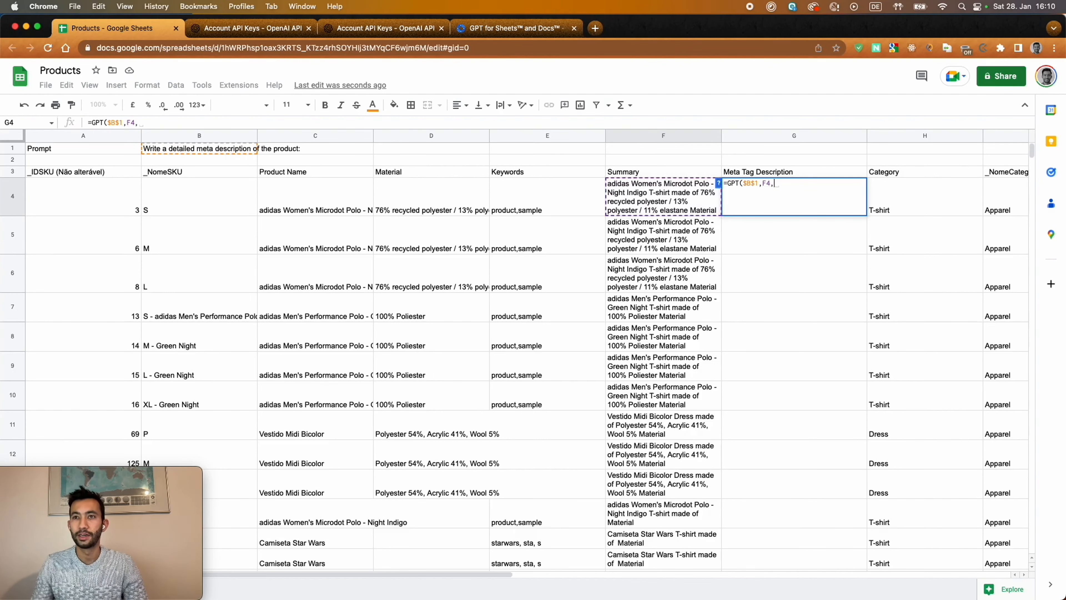
pyautogui.click(718, 183)
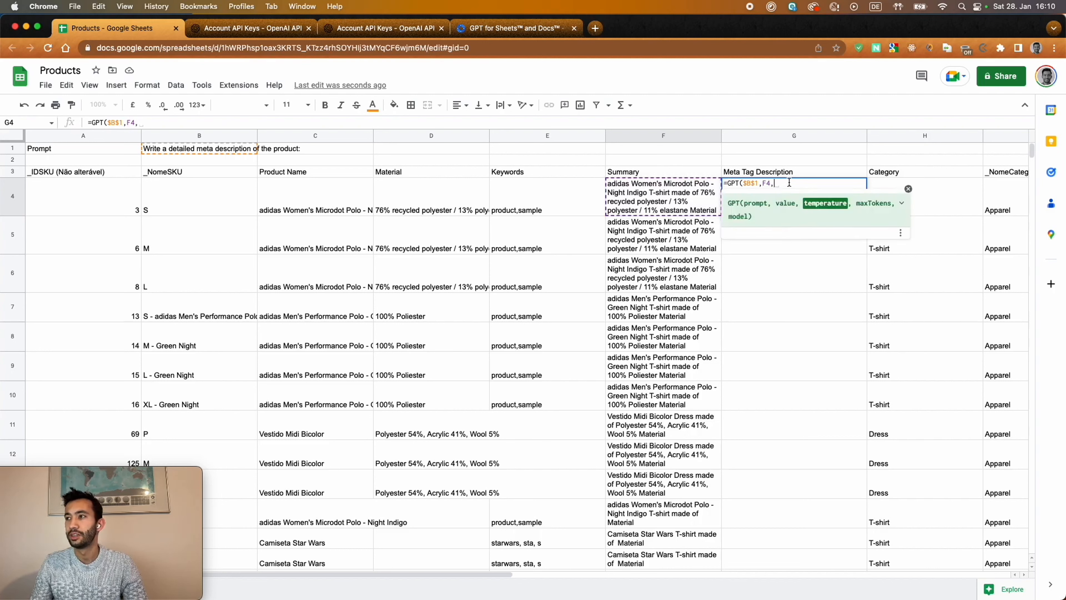
pyautogui.write('0.7')
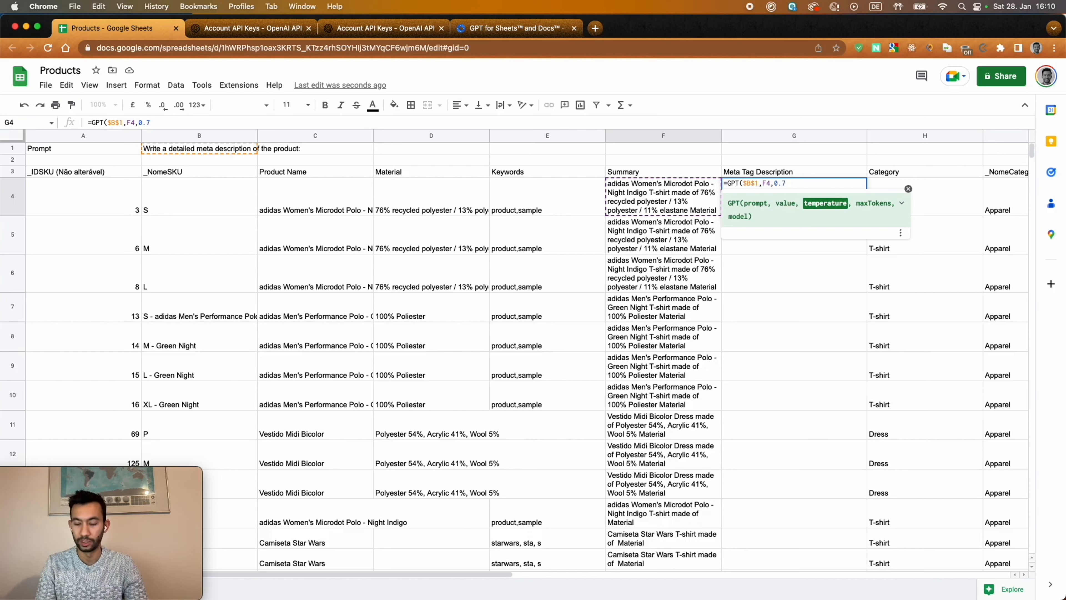
pyautogui.write(',1000')
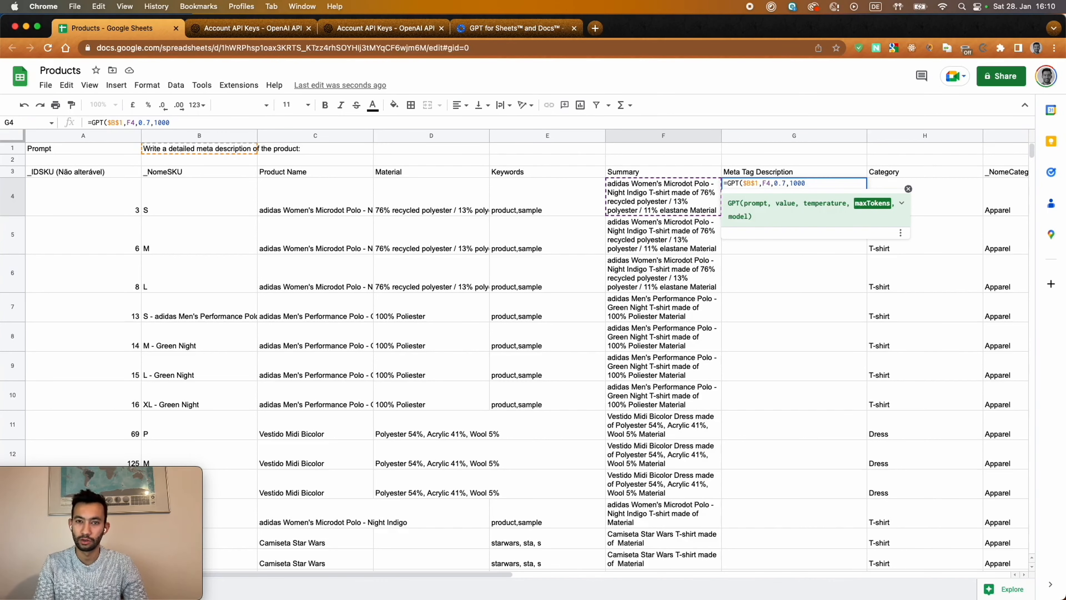
# Complete G4's GPT formula with the model "text-davinci-003" and run it.
pyautogui.write(',"text')
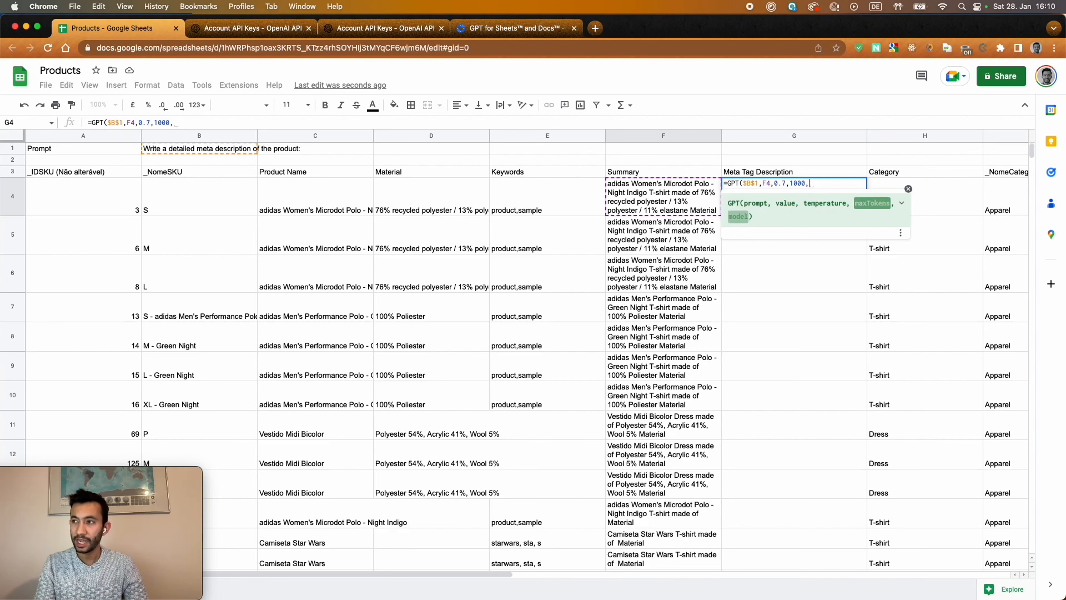
pyautogui.press('BackSpace')
pyautogui.press('BackSpace')
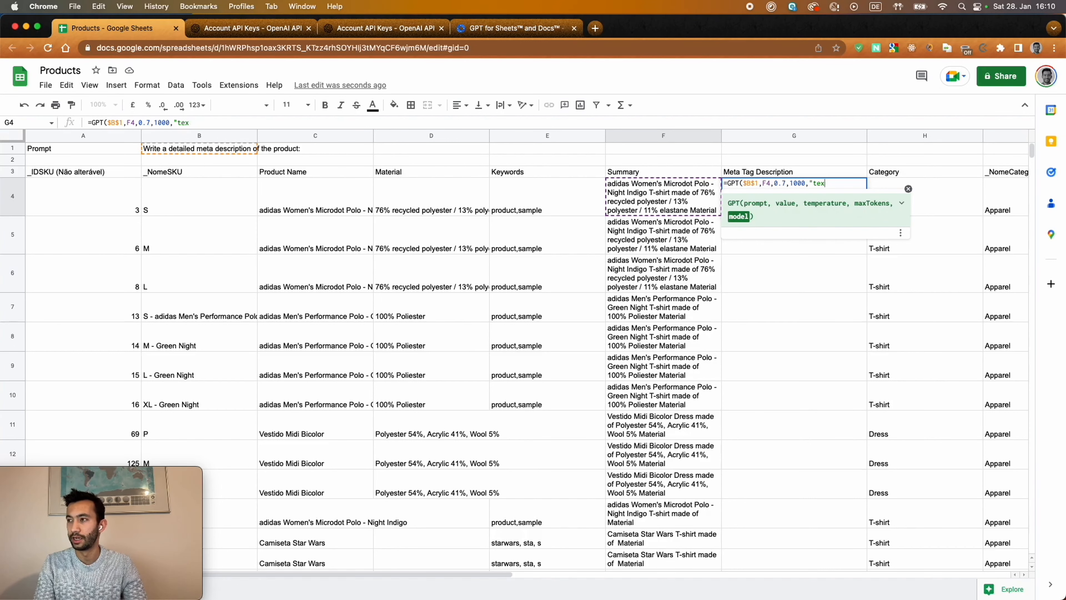
pyautogui.write('xt-davi')
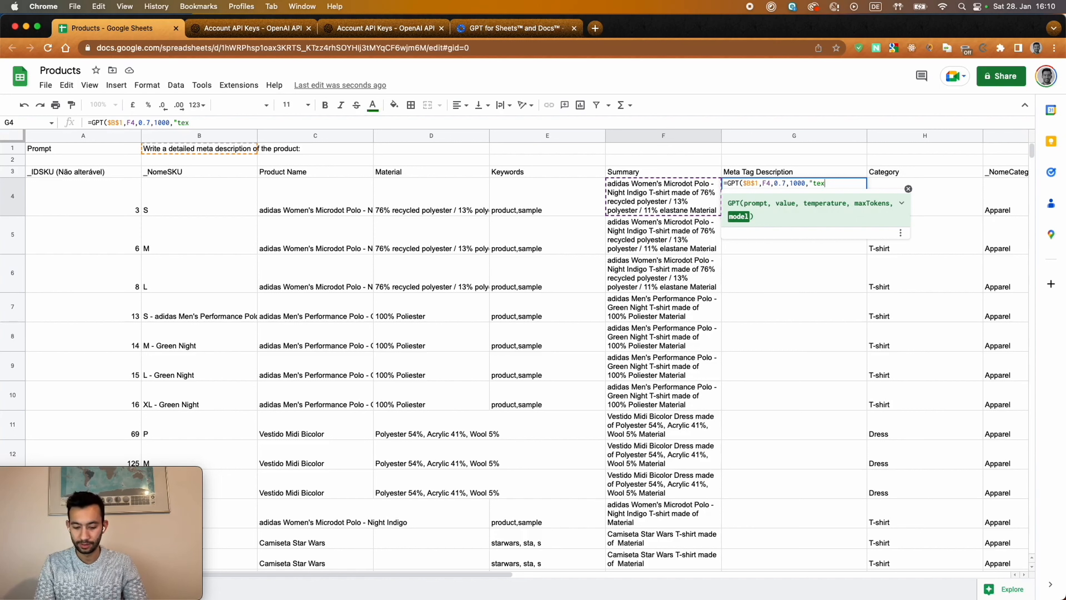
pyautogui.write('nci')
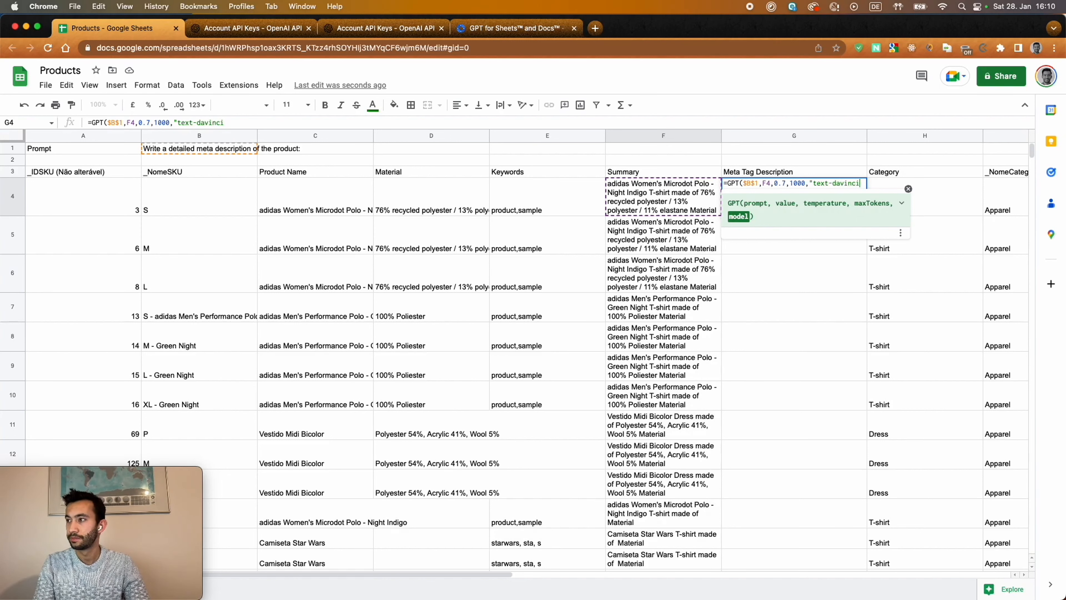
pyautogui.write('-003')
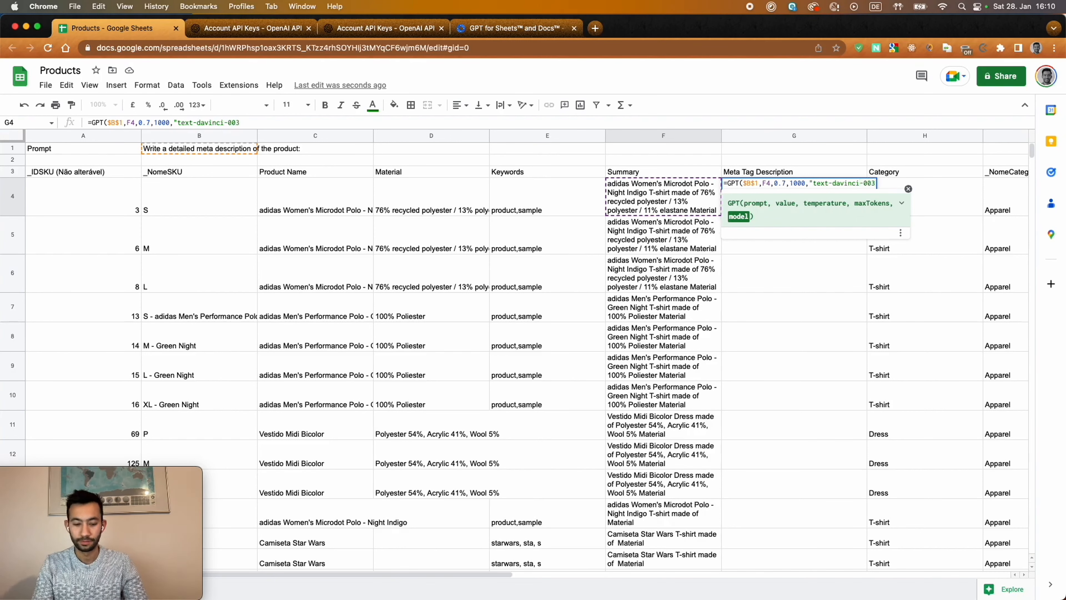
pyautogui.write('")')
pyautogui.press('Return')
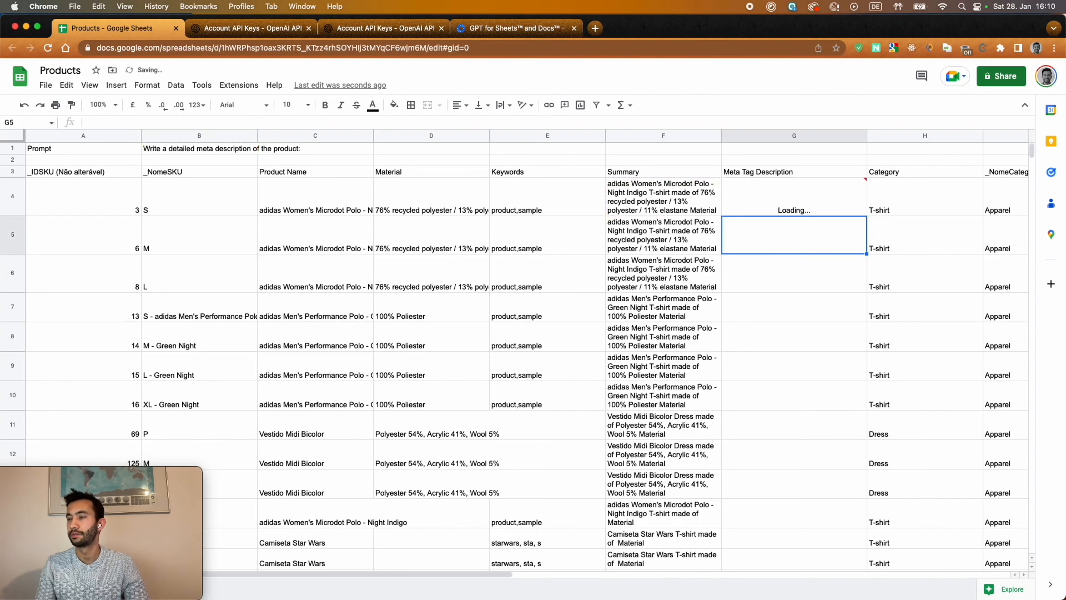
# Fill G4's GPT formula down the Meta Tag Description column to G21 and review the generated descriptions.
pyautogui.moveTo(822, 210)
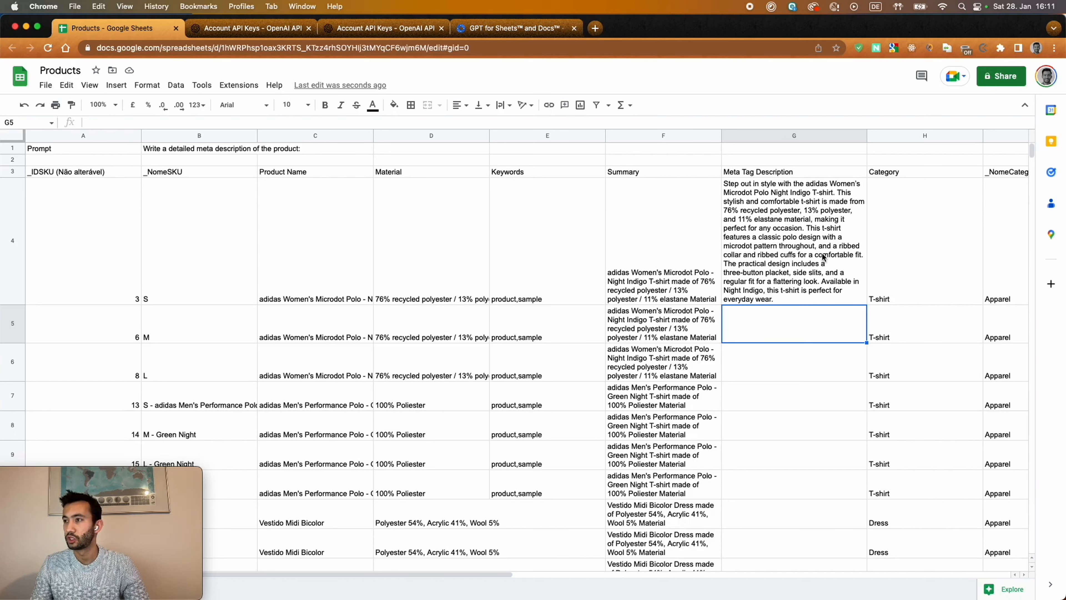
pyautogui.click(823, 257)
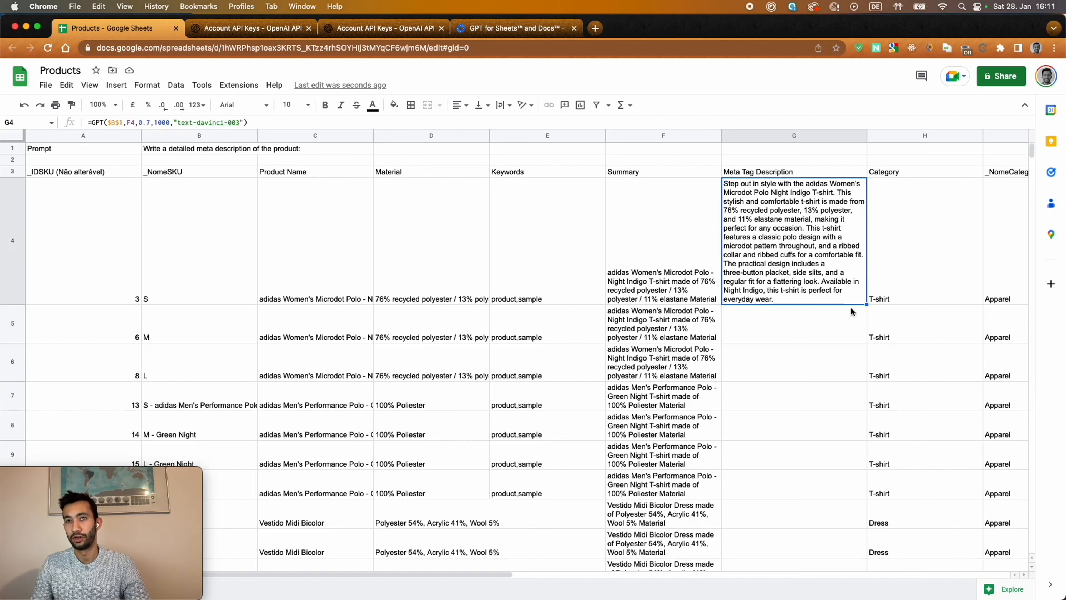
pyautogui.moveTo(866, 304); pyautogui.dragTo(832, 358)
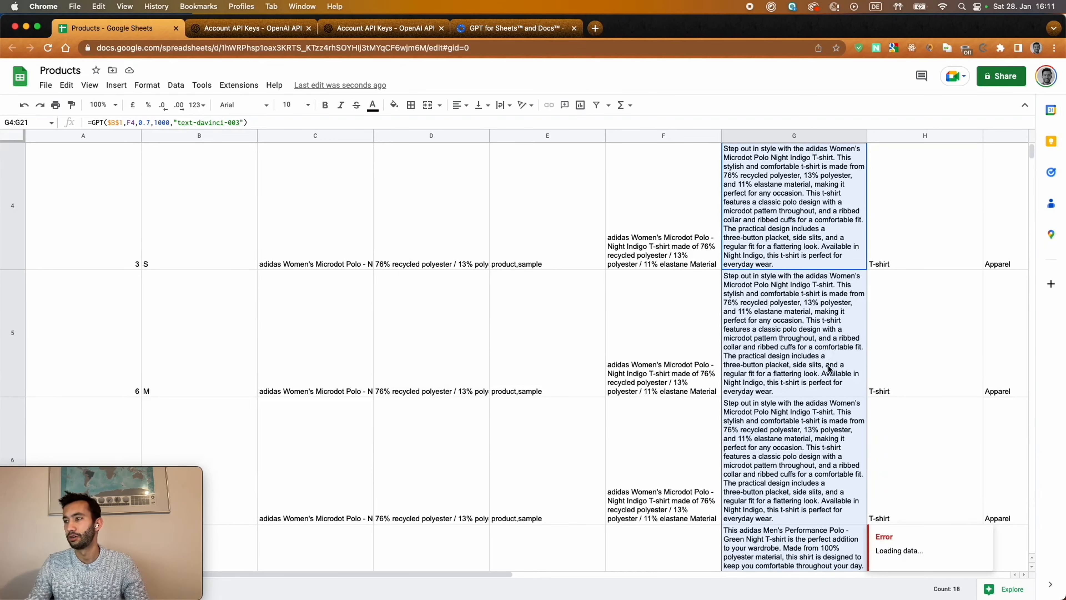
pyautogui.scroll(-15, 794, 442)
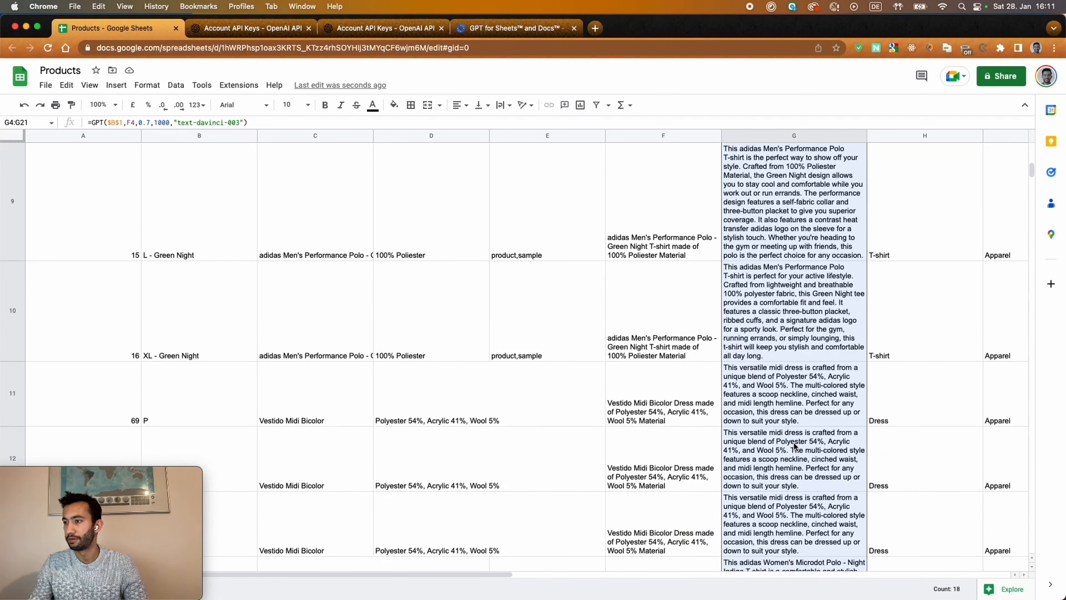
pyautogui.scroll(-10, 794, 441)
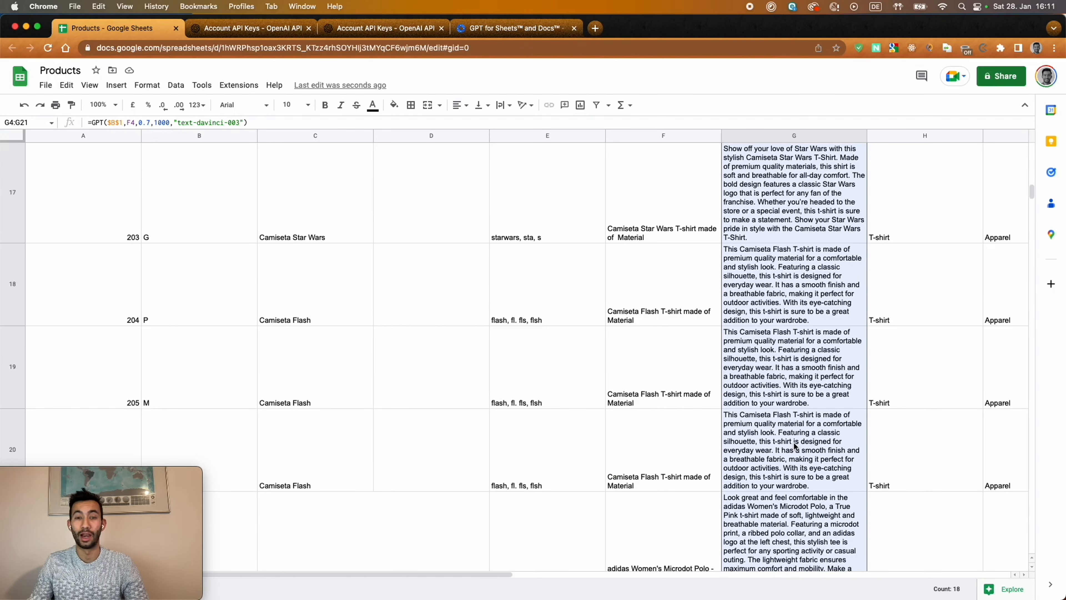
pyautogui.scroll(-2, 794, 441)
pyautogui.scroll(10, 794, 442)
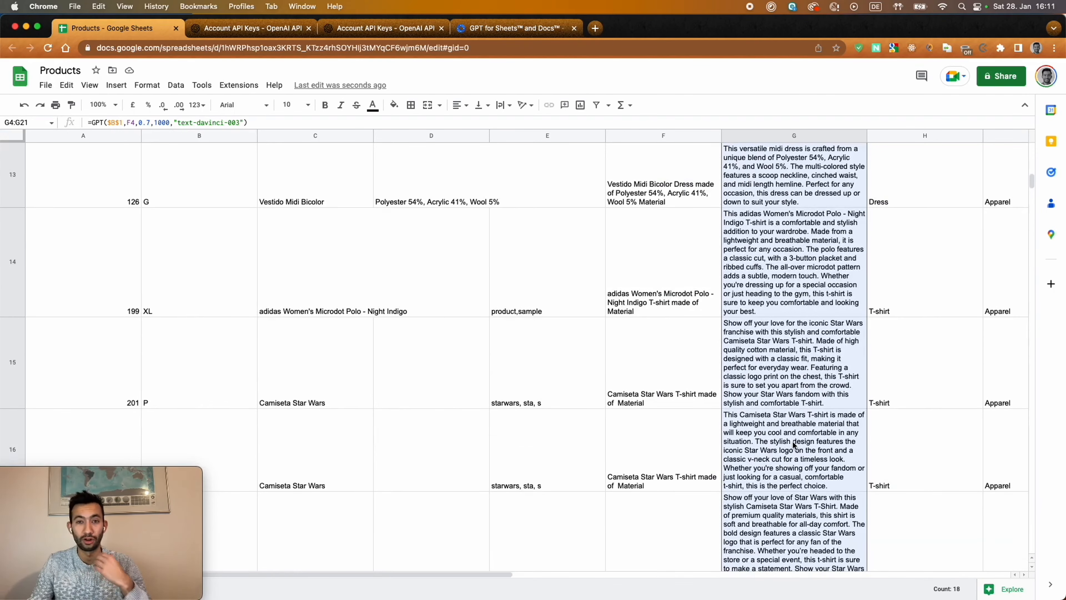
pyautogui.scroll(20, 792, 441)
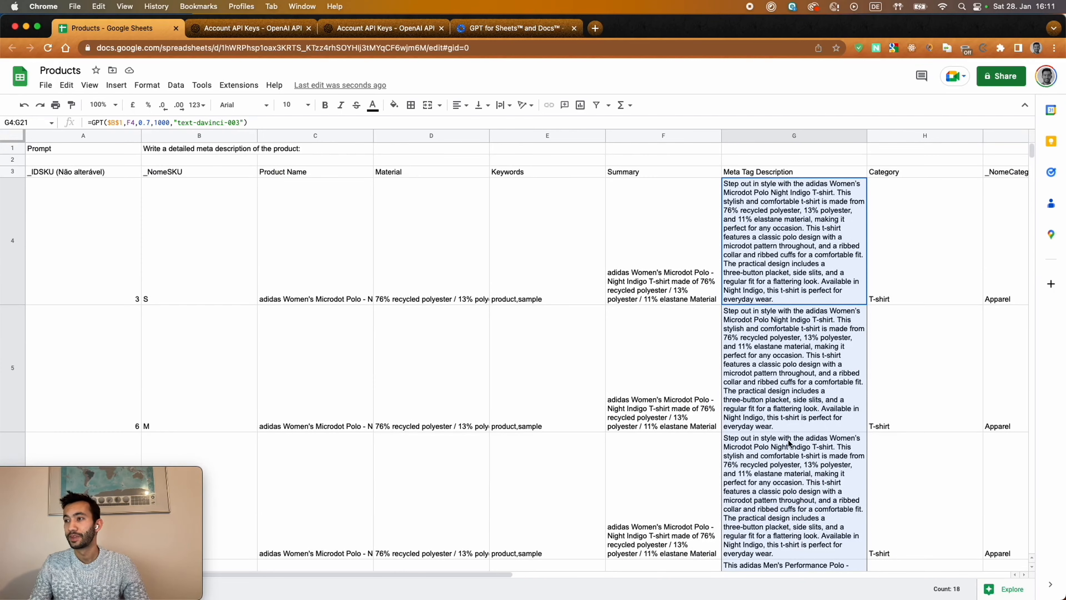